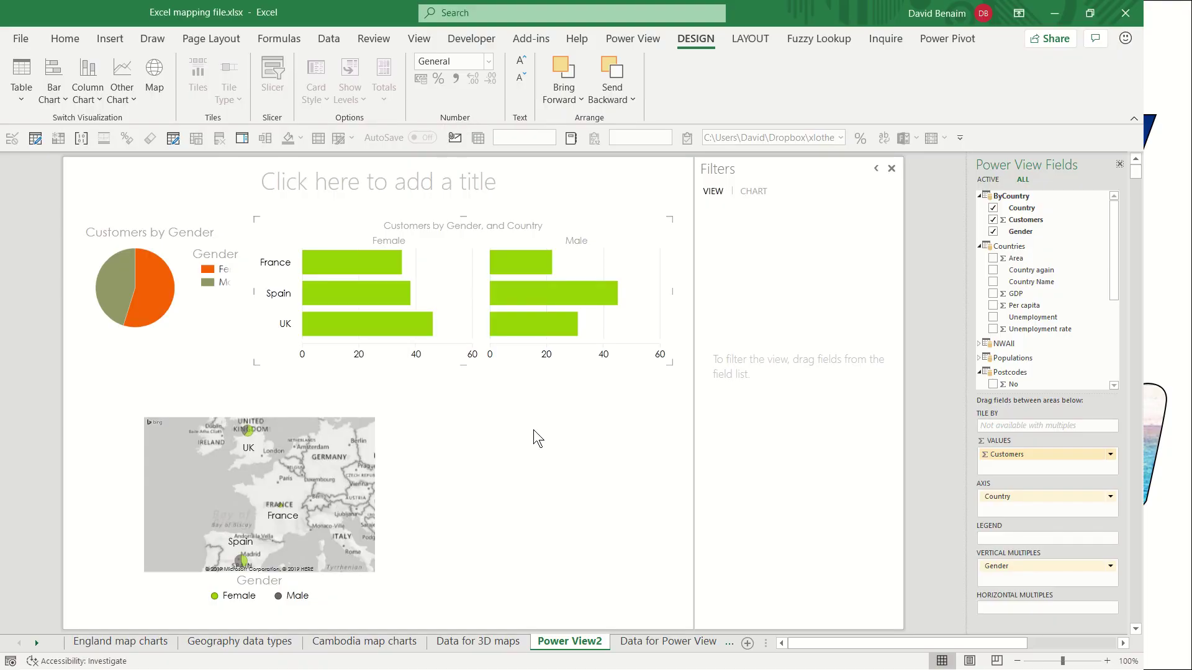
# Deselect the bar chart on the Power View2 report.
pyautogui.click(922, 252)
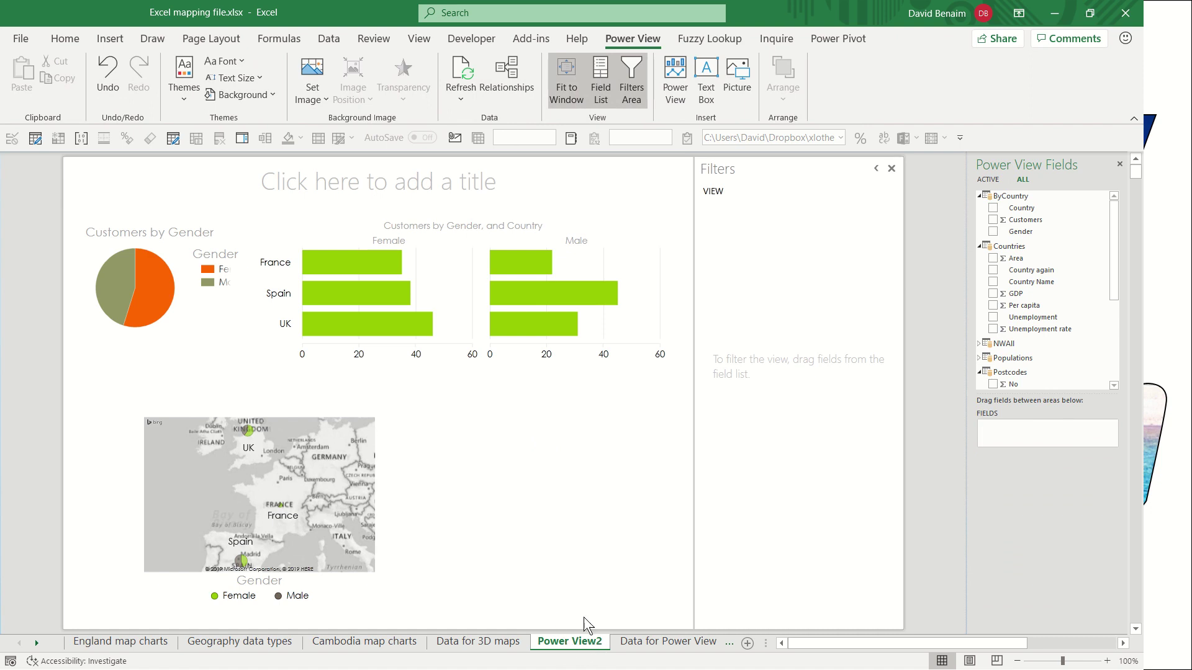
# Visit the Data for 3D maps sheet, select cells A2 and B3, then return to Power View2.
pyautogui.click(500, 646)
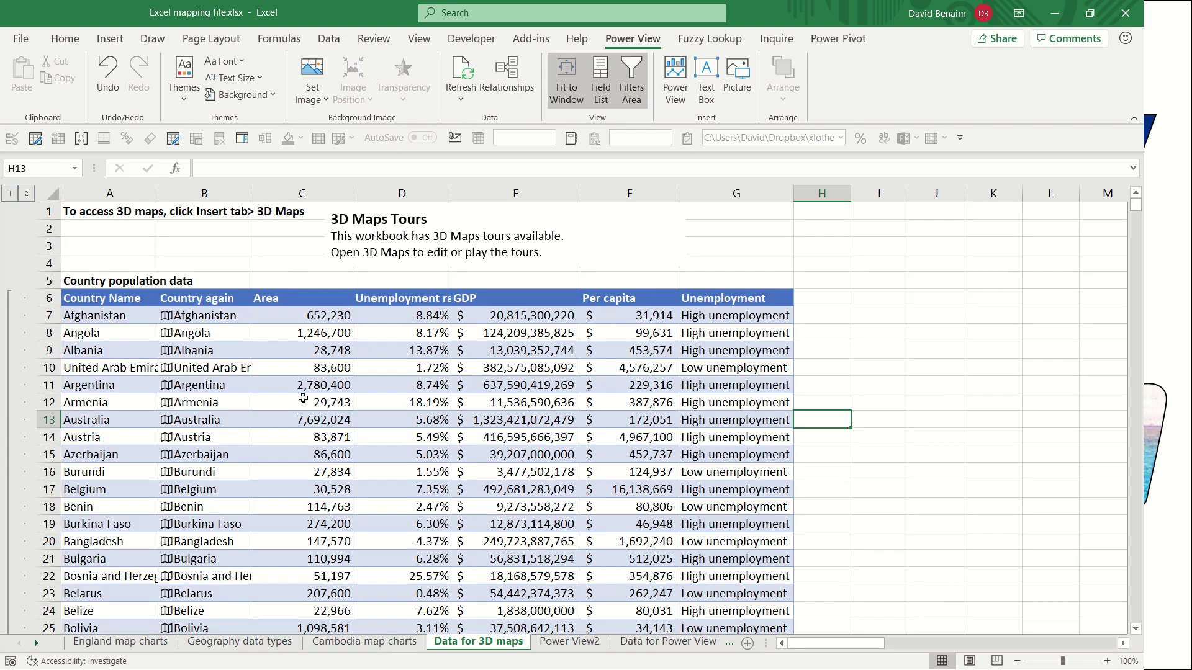
pyautogui.click(144, 228)
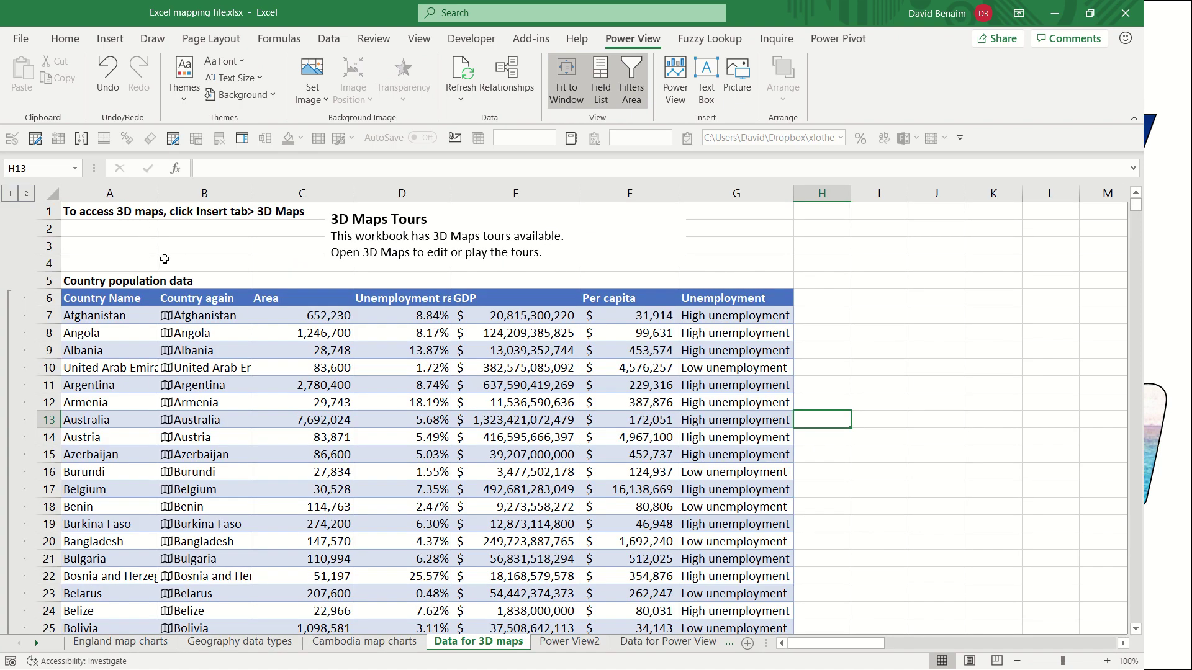
pyautogui.click(201, 253)
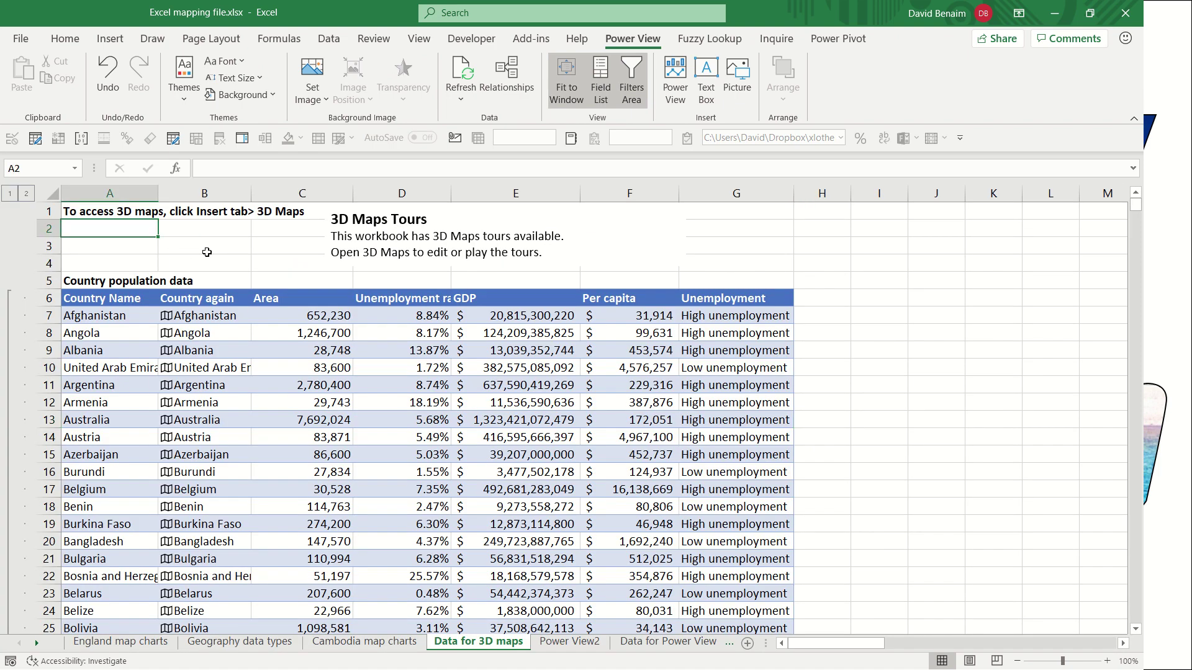
pyautogui.click(570, 643)
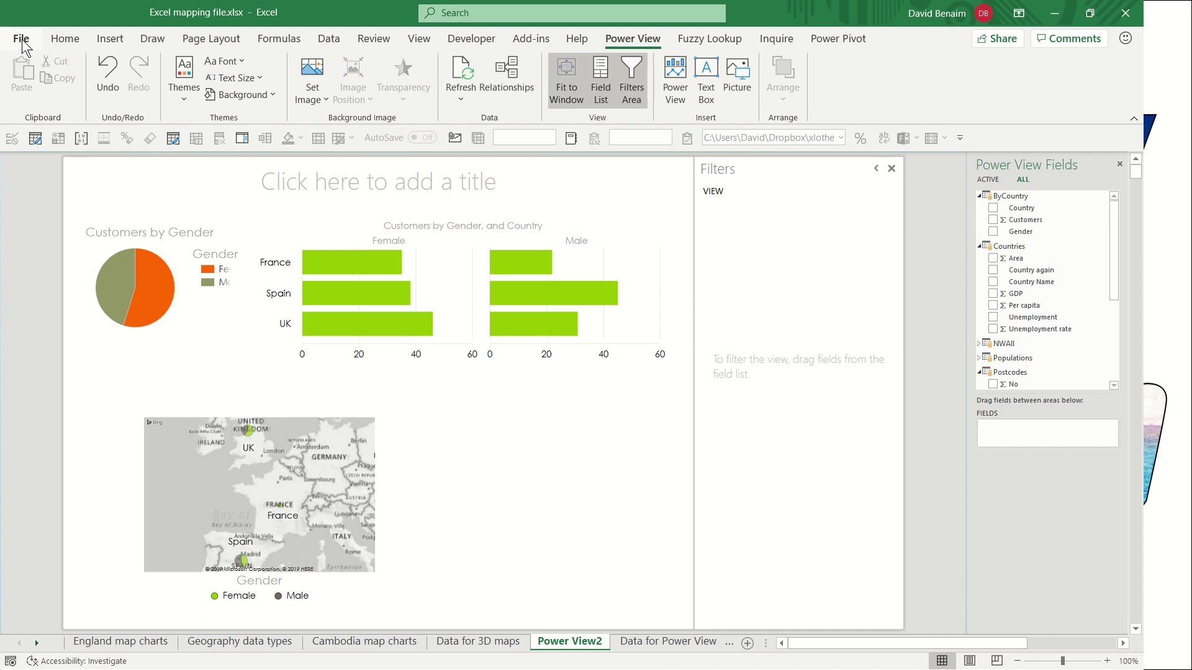
pyautogui.click(21, 39)
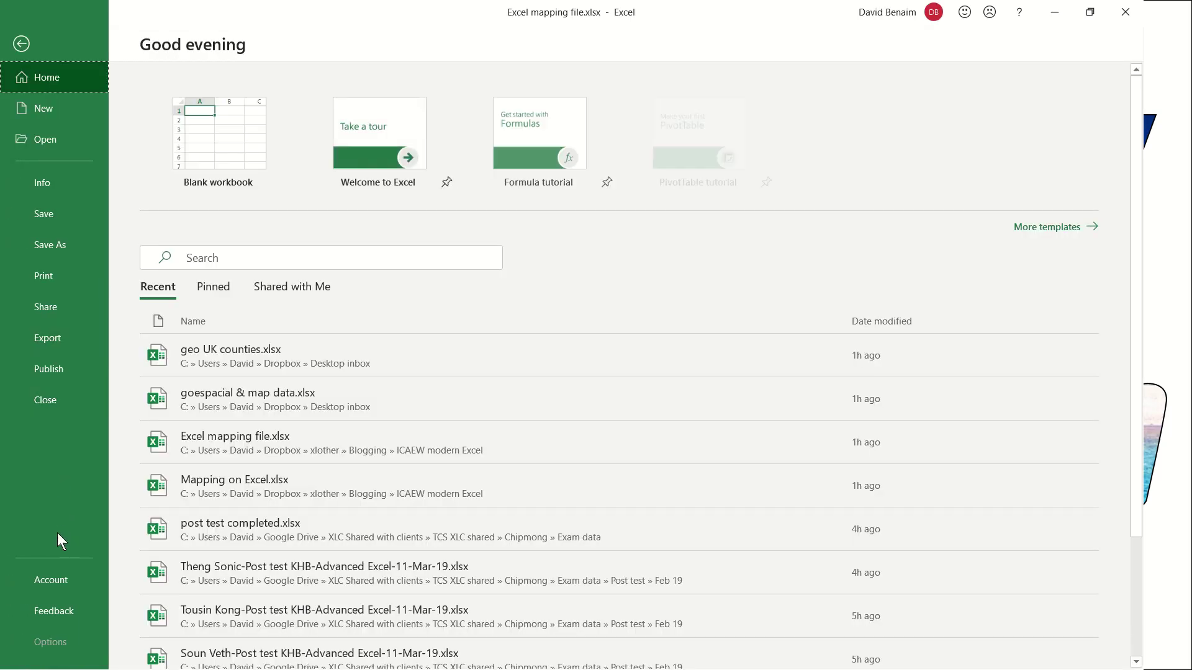
pyautogui.click(62, 650)
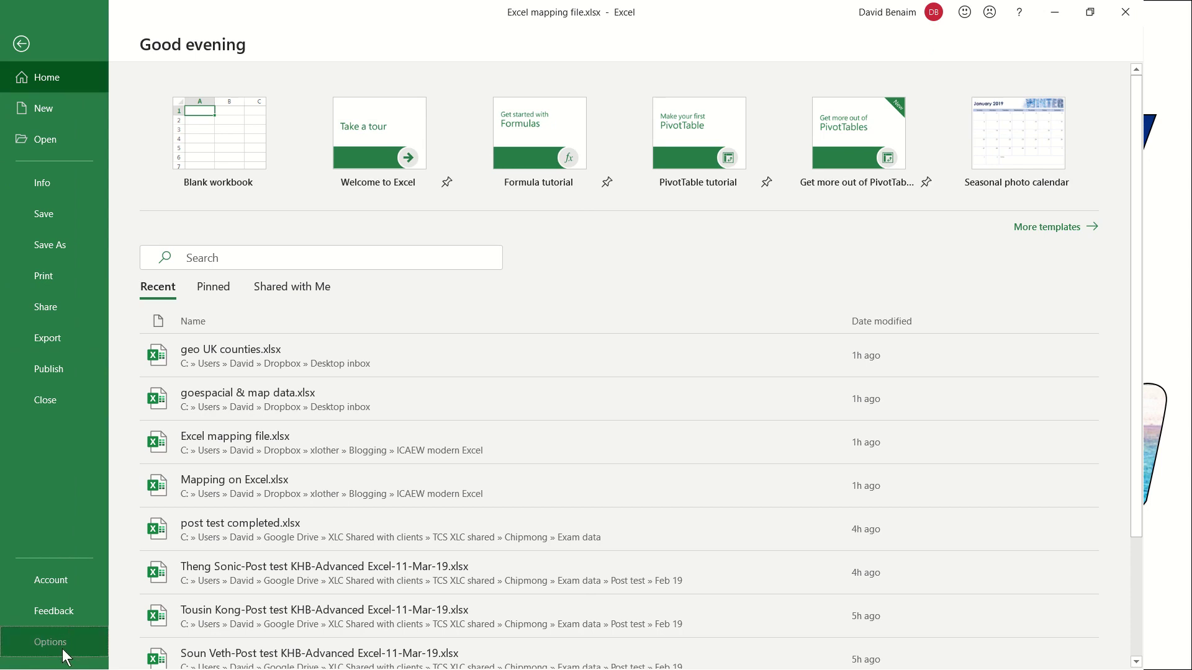
pyautogui.press('Escape')
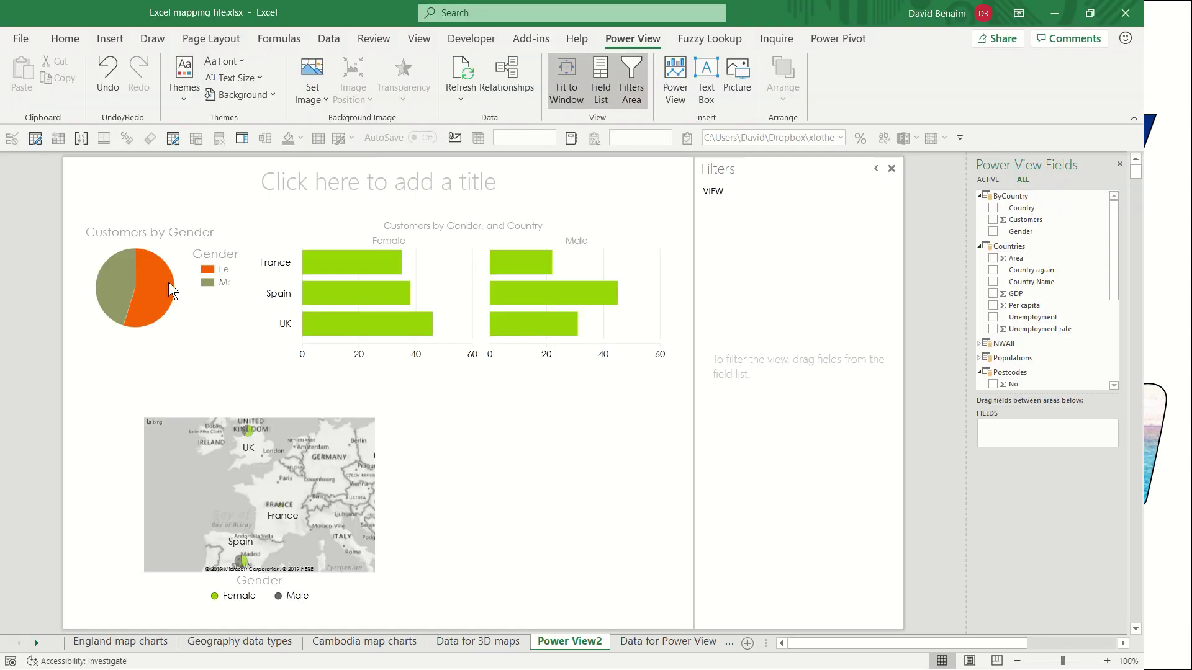
pyautogui.click(475, 643)
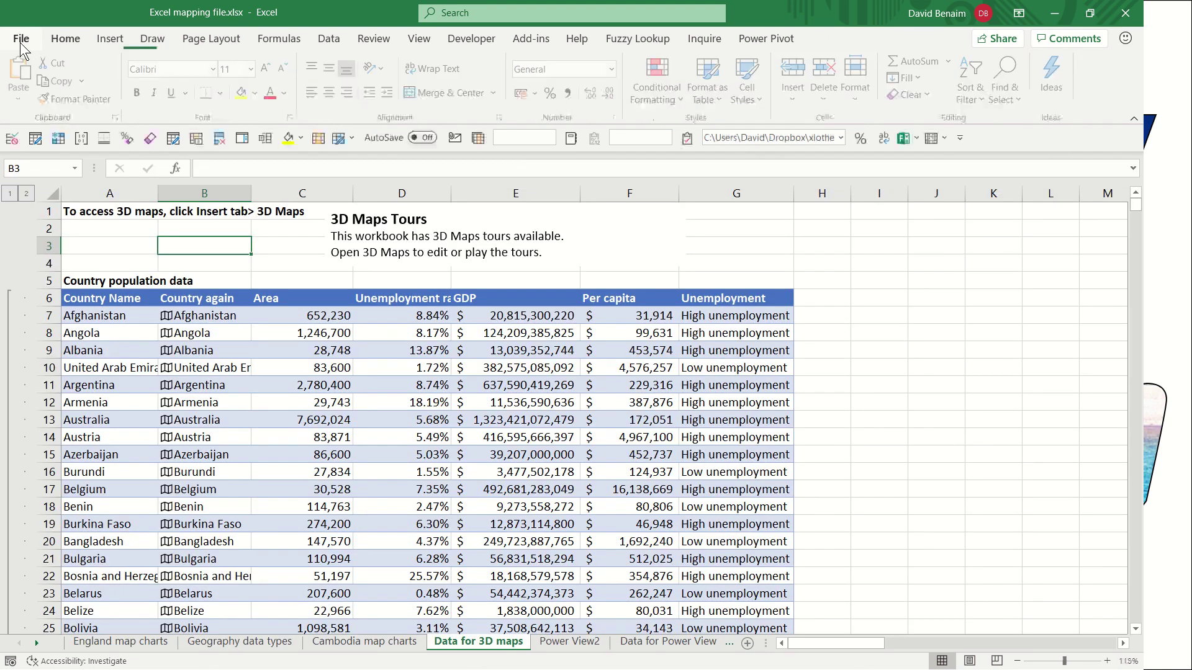
pyautogui.click(20, 38)
pyautogui.click(51, 640)
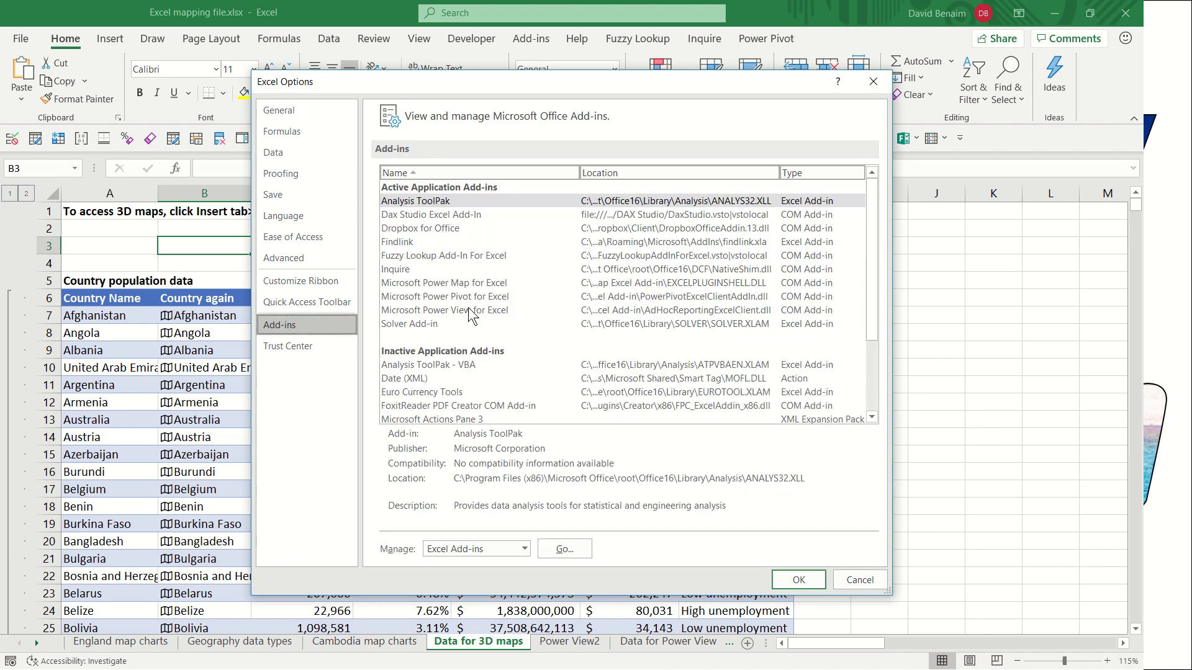
pyautogui.click(469, 310)
pyautogui.click(526, 550)
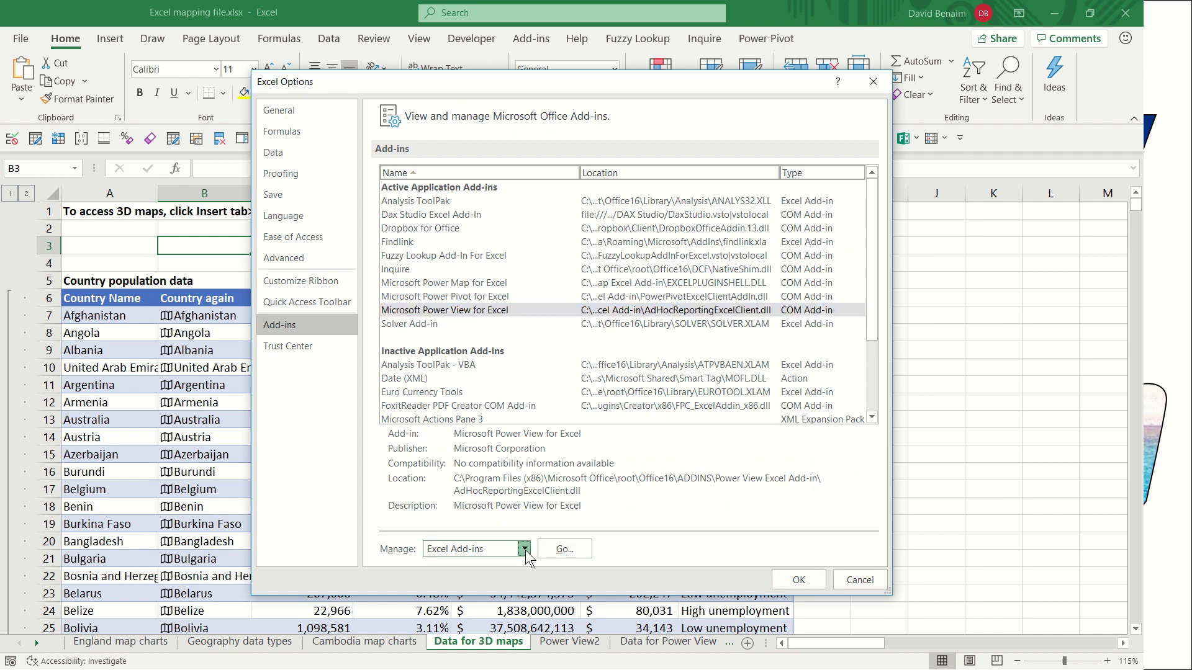
pyautogui.click(484, 578)
pyautogui.click(564, 550)
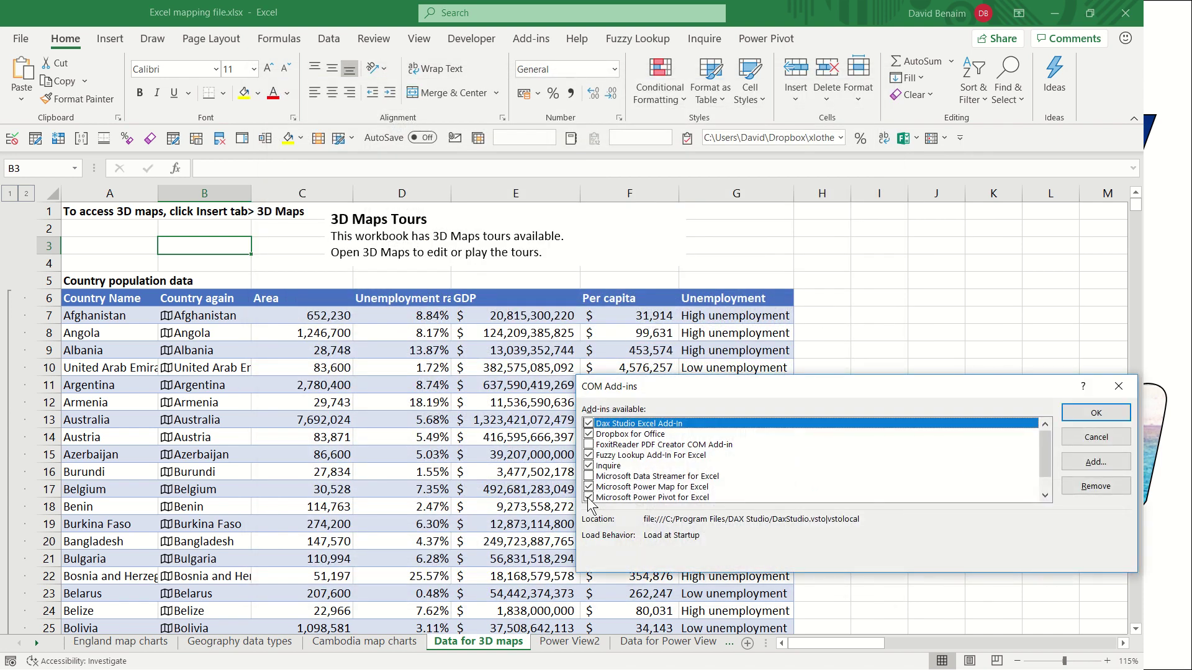
pyautogui.scroll(-1, 594, 499)
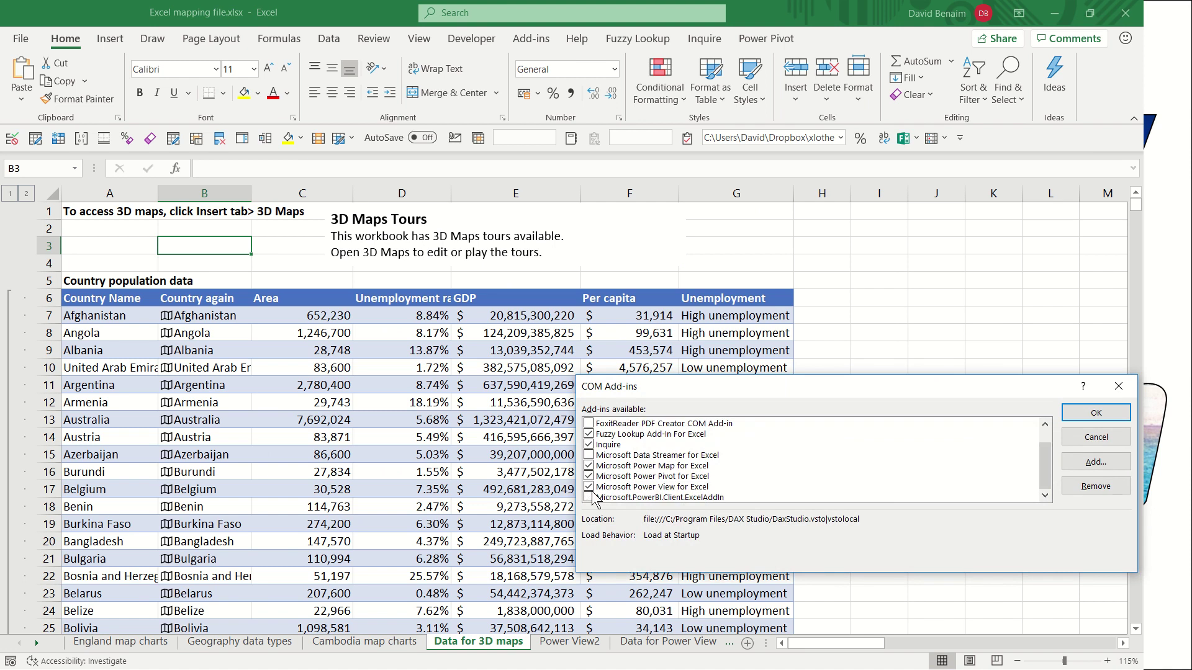
pyautogui.click(1118, 386)
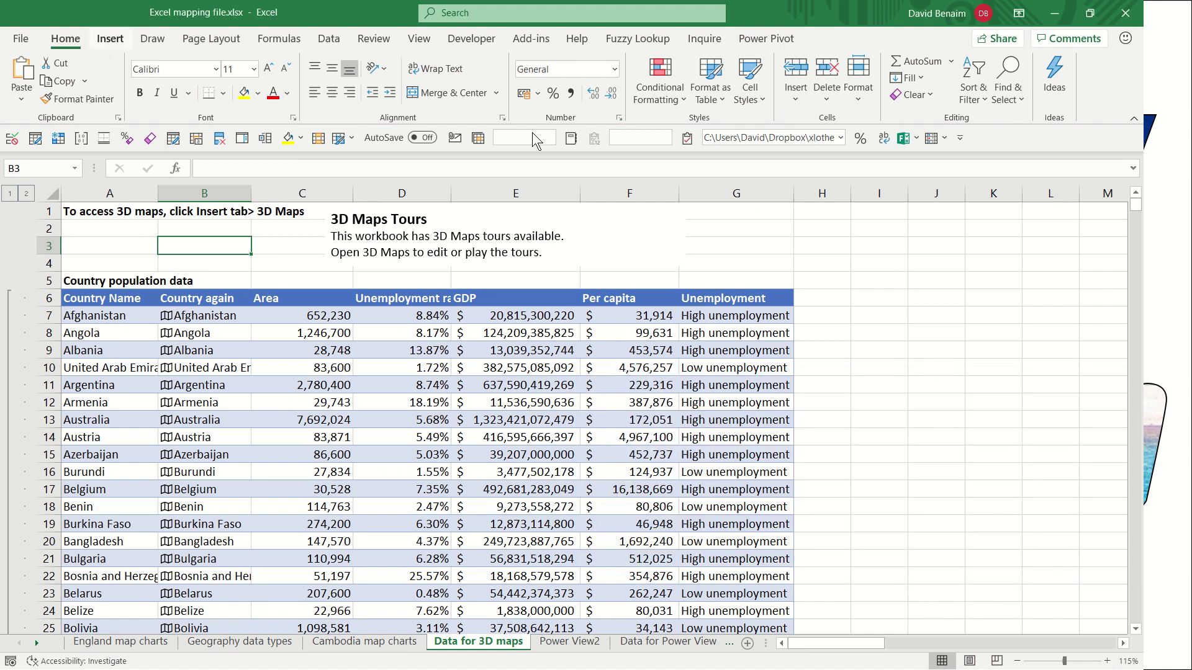
pyautogui.click(110, 38)
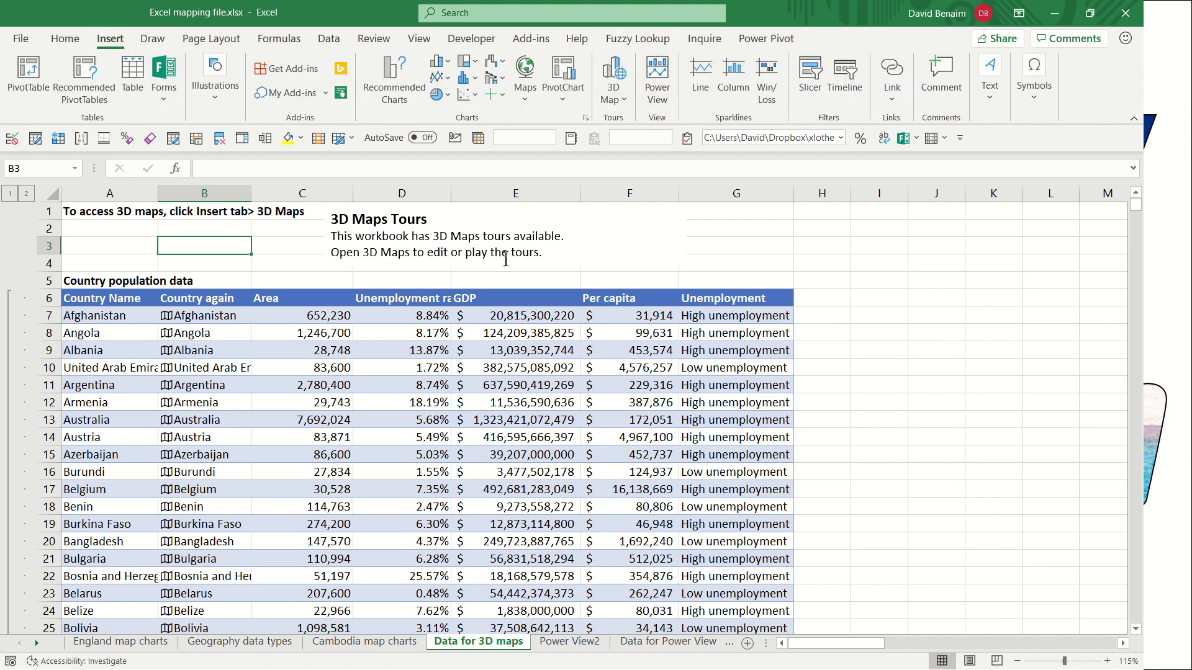
pyautogui.click(713, 246)
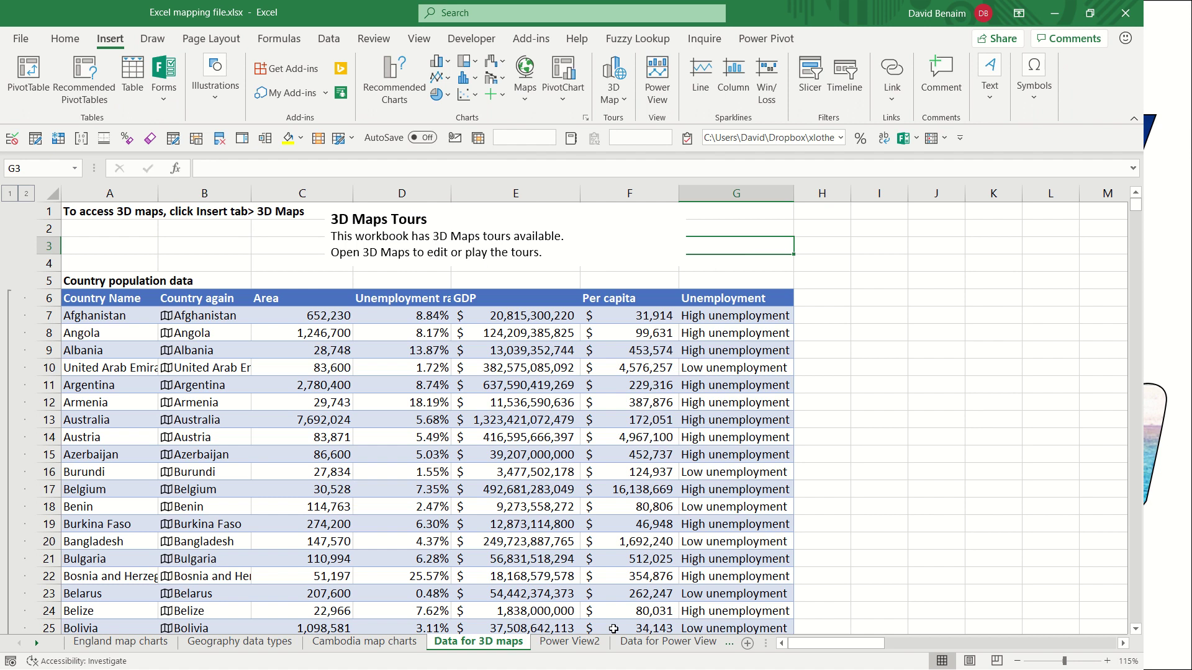
pyautogui.click(577, 643)
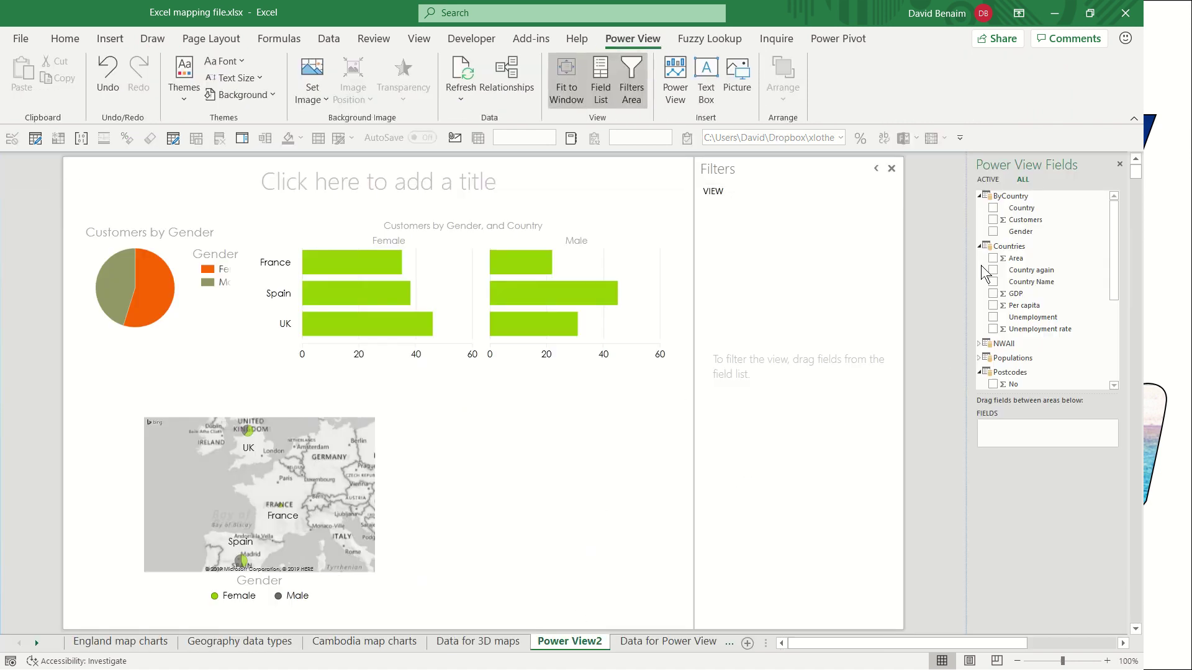
pyautogui.moveTo(1011, 294); pyautogui.dragTo(1008, 223)
pyautogui.moveTo(392, 340)
pyautogui.click(466, 296)
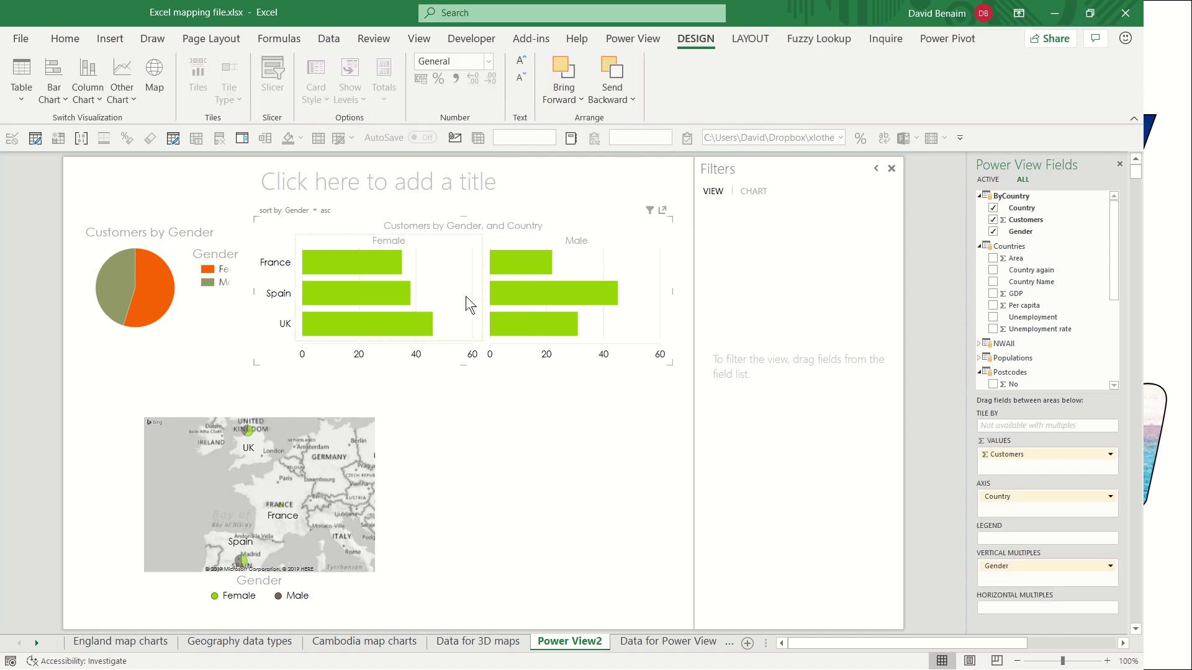
pyautogui.click(738, 38)
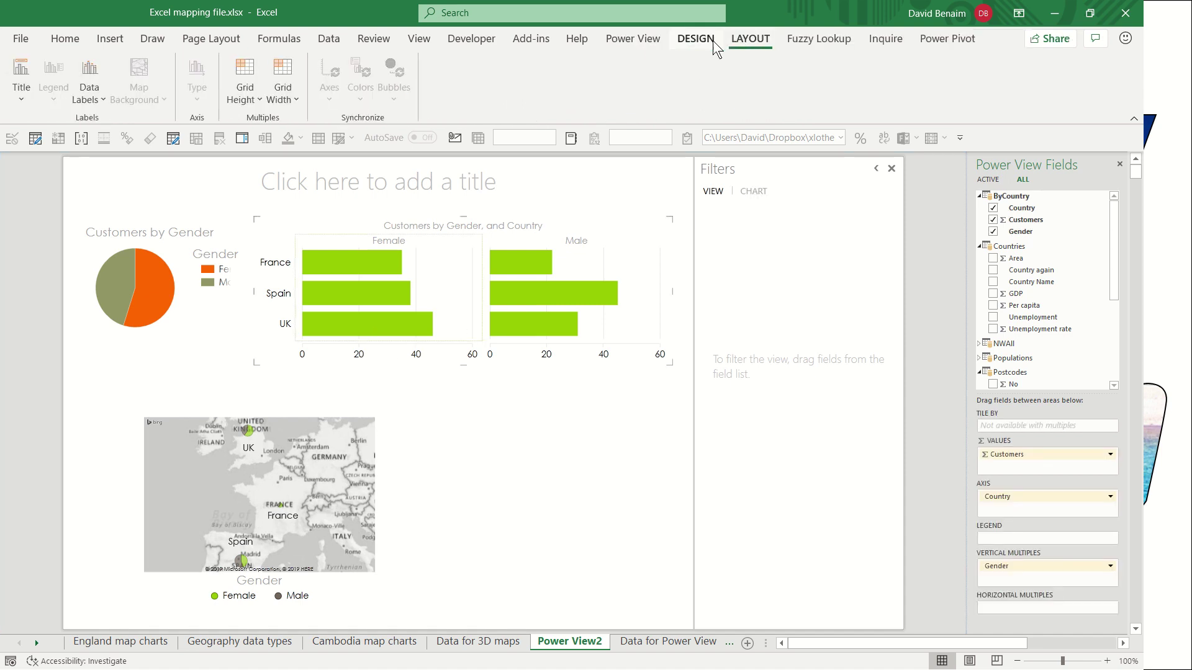
pyautogui.click(704, 45)
pyautogui.click(632, 39)
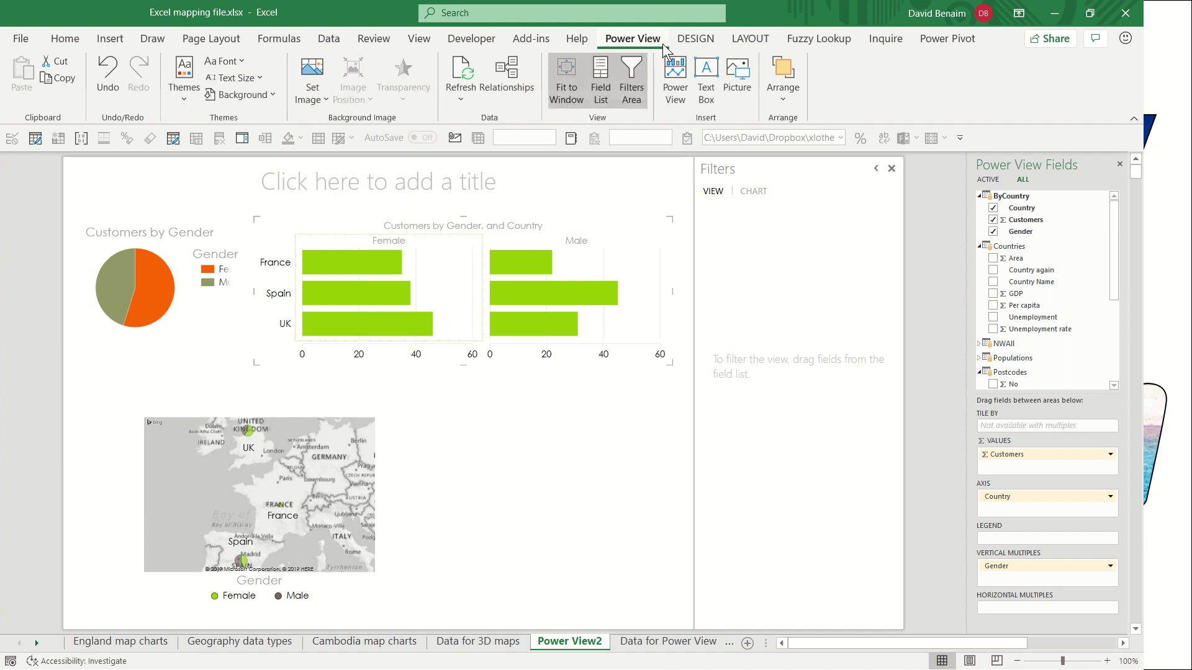
pyautogui.click(695, 39)
pyautogui.click(739, 39)
pyautogui.click(701, 43)
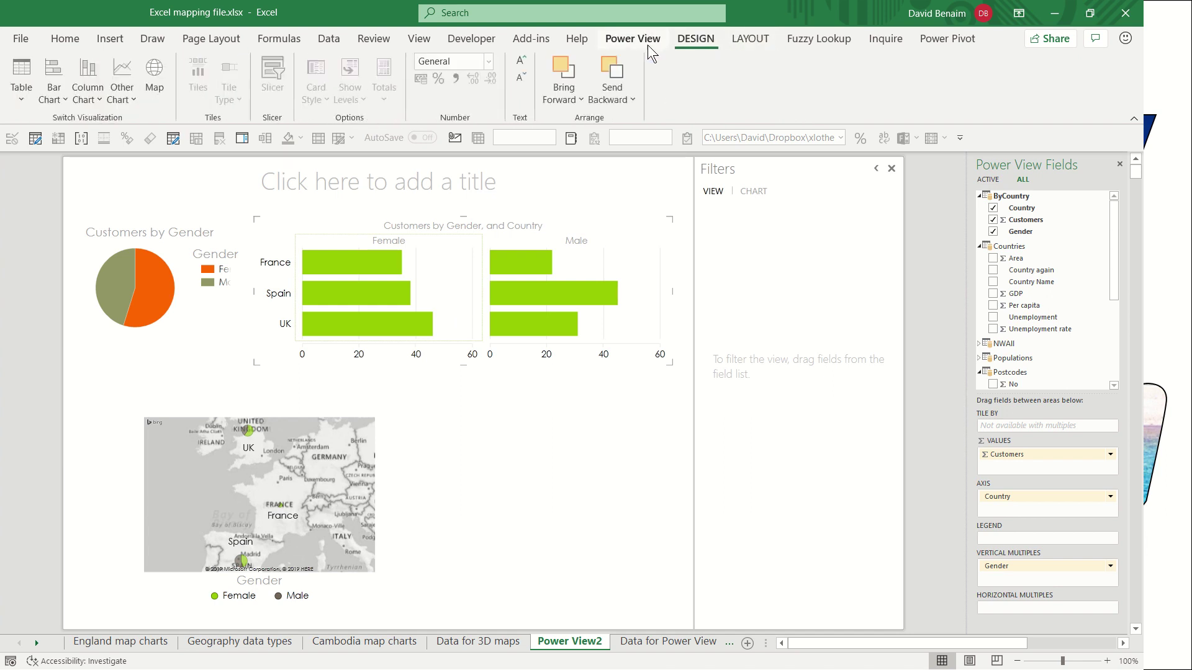
pyautogui.click(651, 45)
pyautogui.click(621, 442)
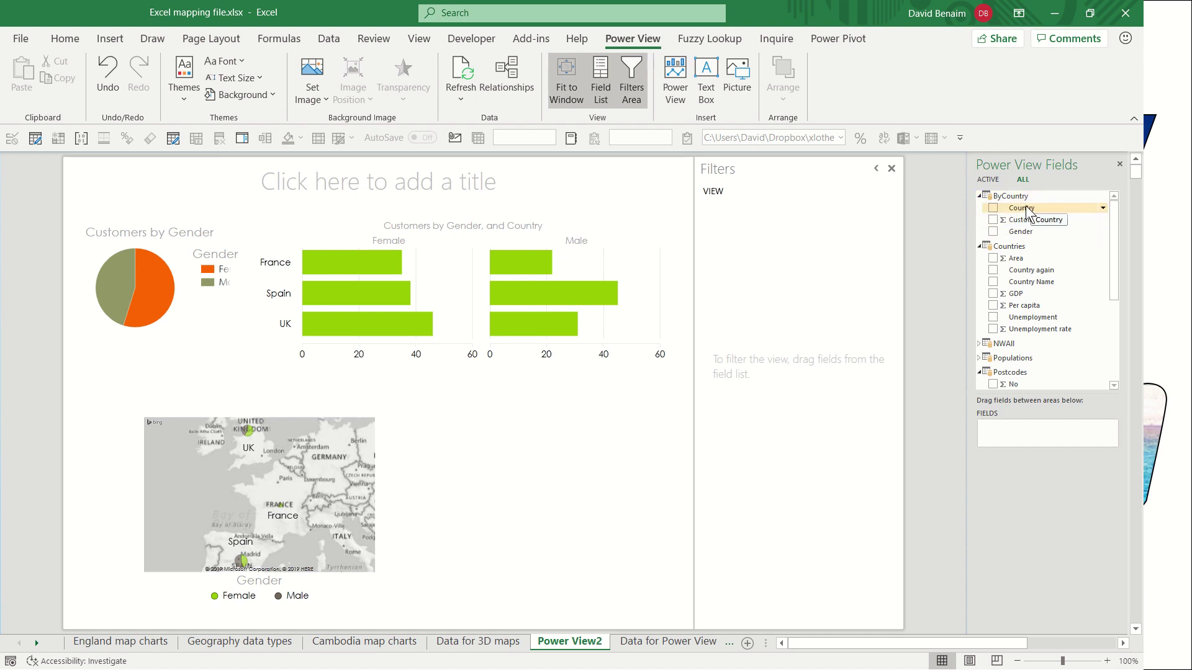
# Create a Country table beside the map with Customers and Gender, totalling 217.
pyautogui.moveTo(1026, 206); pyautogui.dragTo(549, 501)
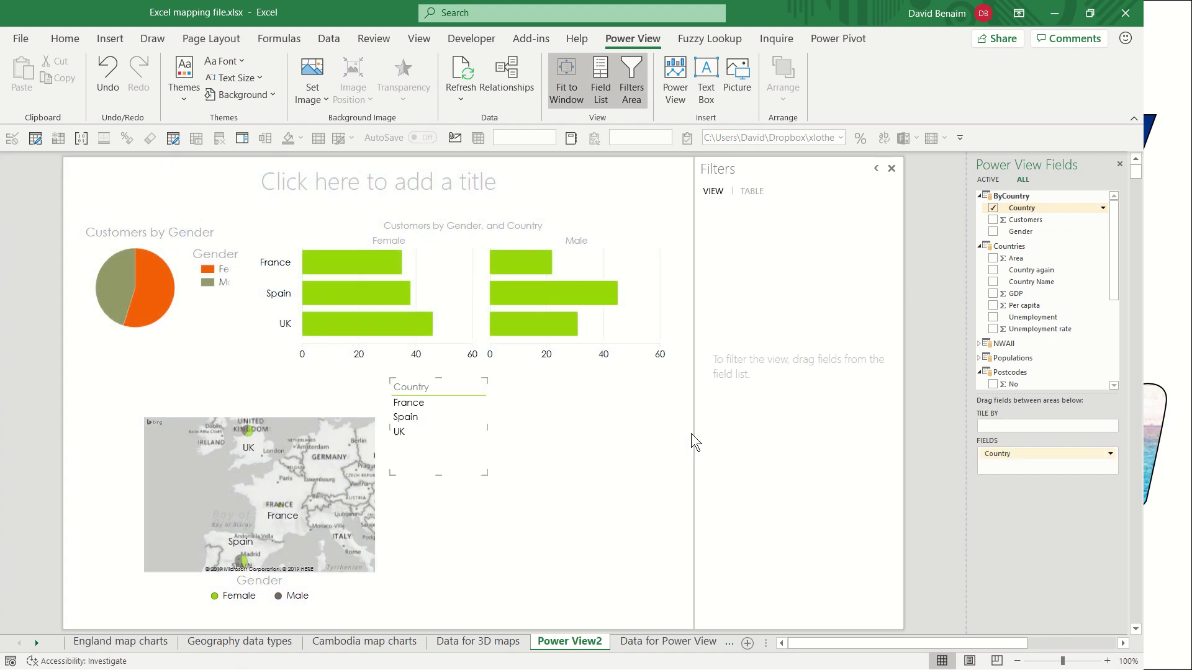
pyautogui.click(992, 220)
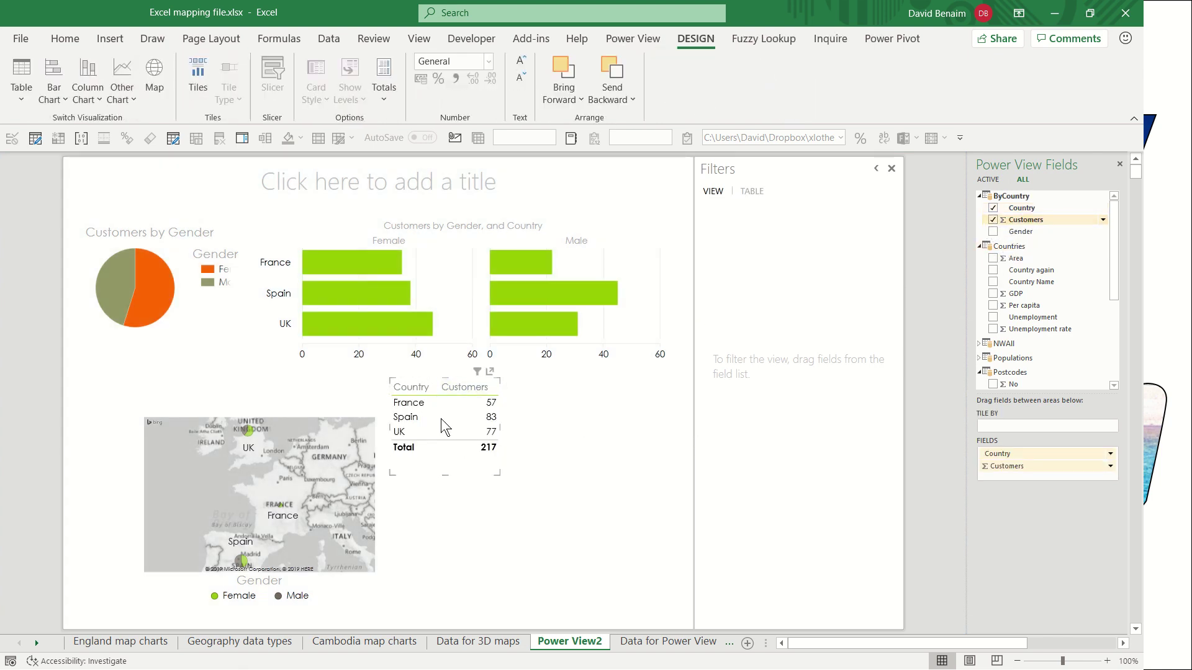
pyautogui.click(22, 100)
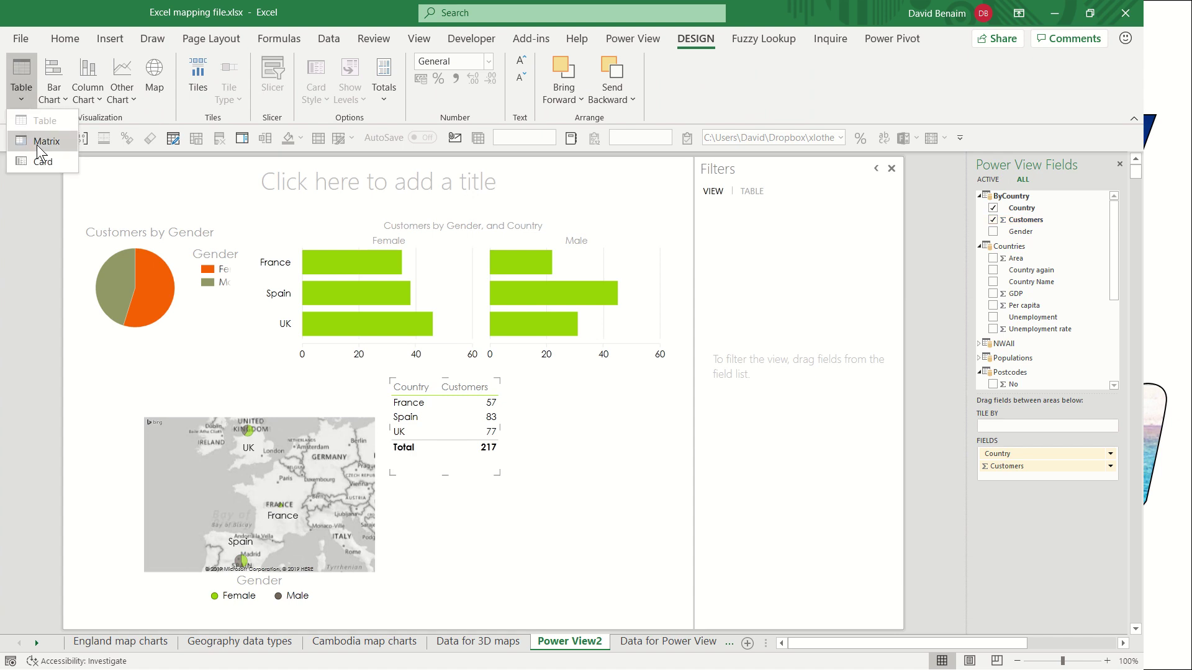
pyautogui.click(995, 230)
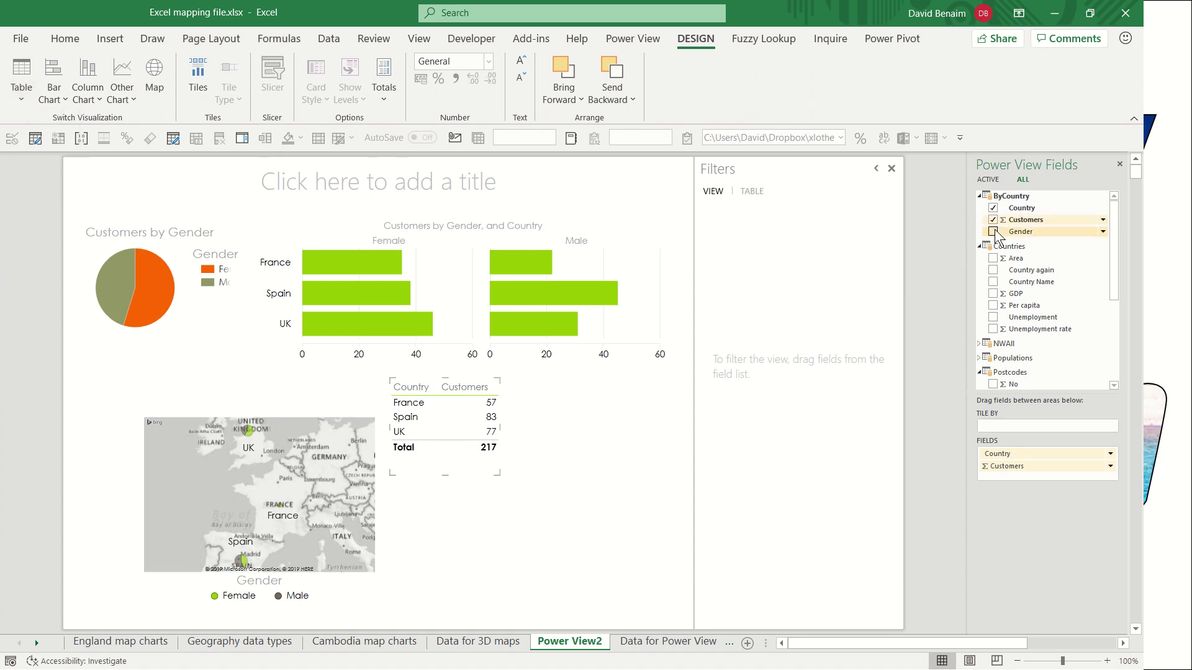
pyautogui.click(993, 231)
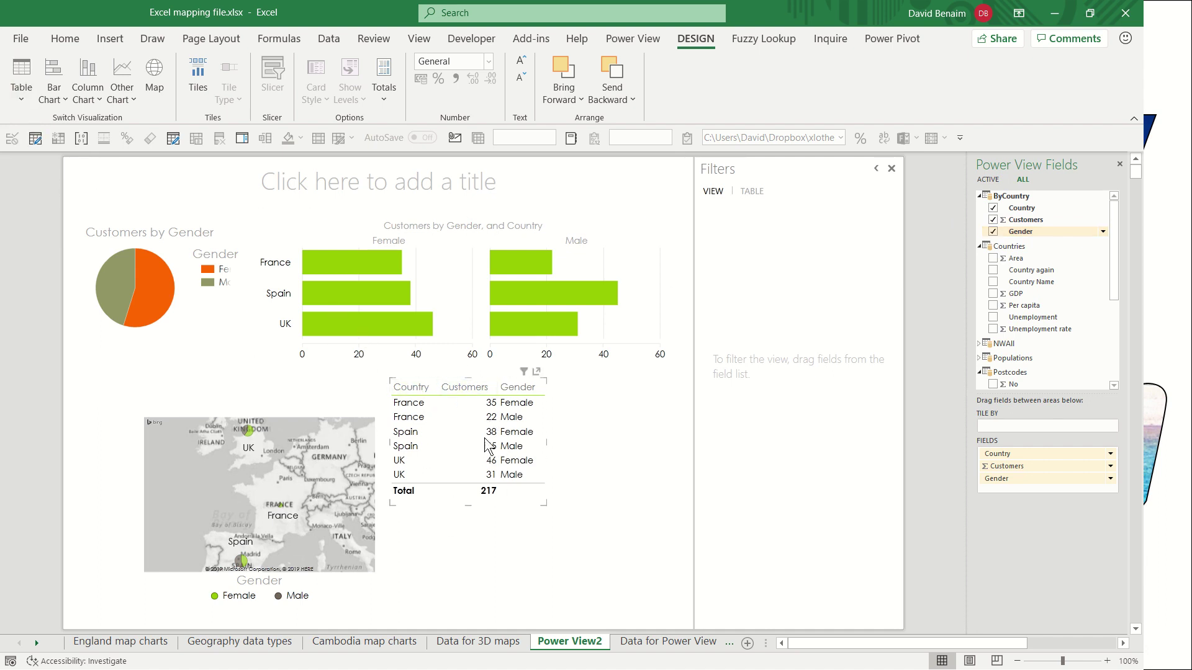
# Convert the table to a matrix, enlarge it, and move Gender to columns (Female 119, Male 98).
pyautogui.click(21, 98)
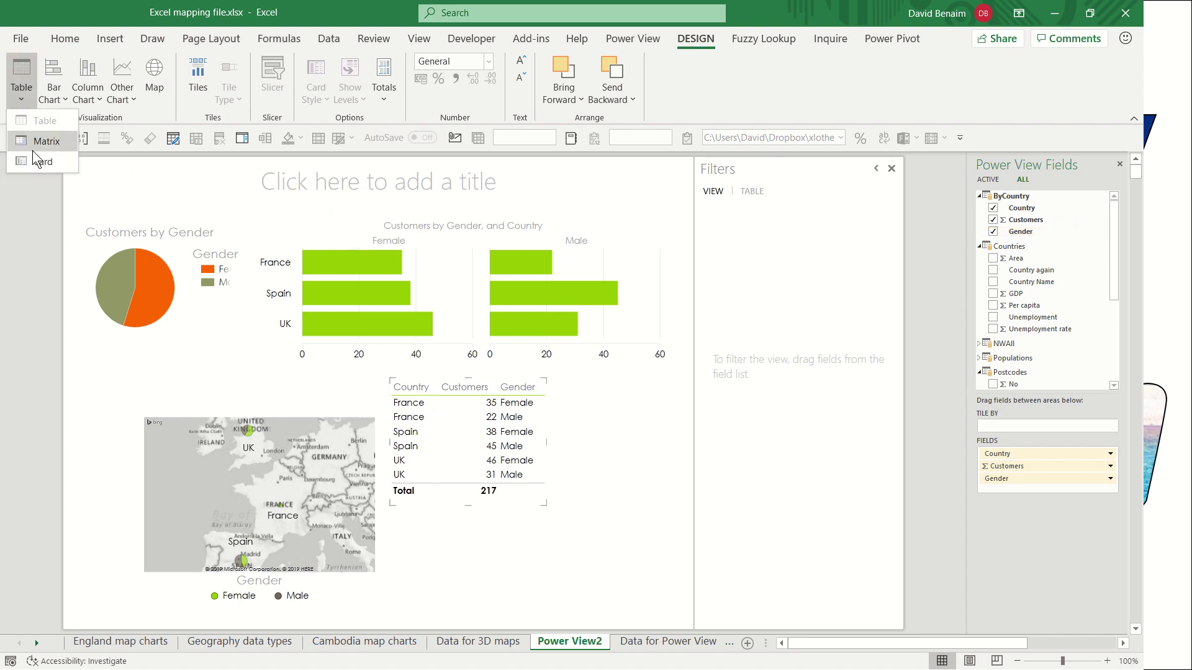
pyautogui.click(32, 148)
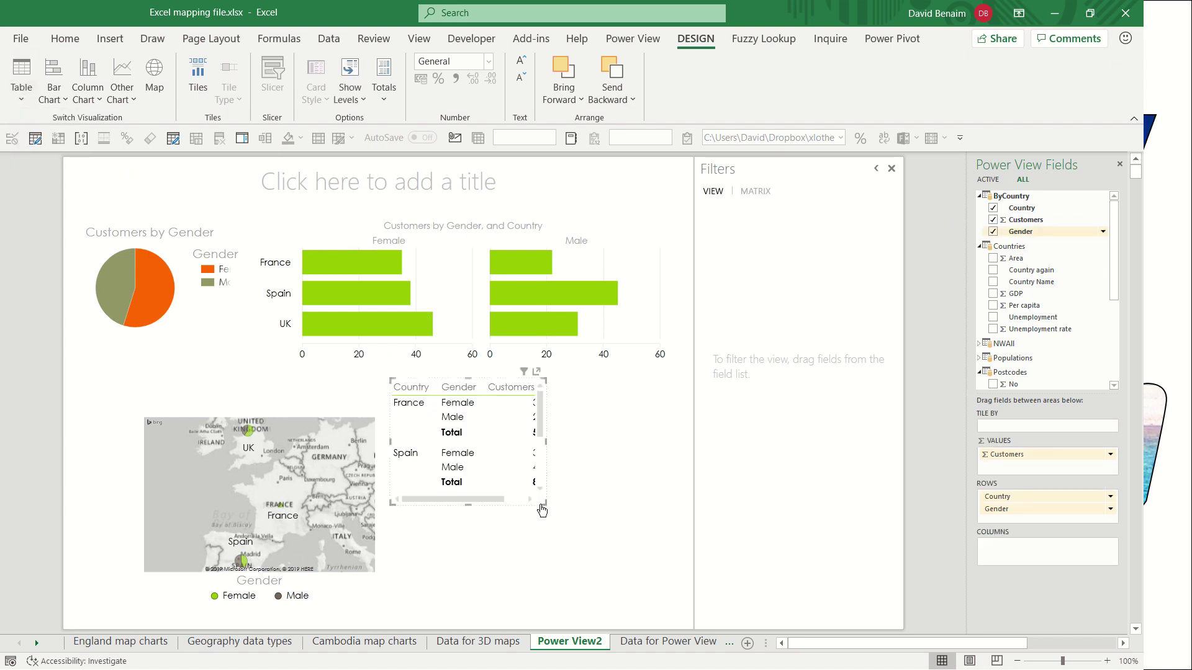
pyautogui.moveTo(542, 511); pyautogui.dragTo(600, 542)
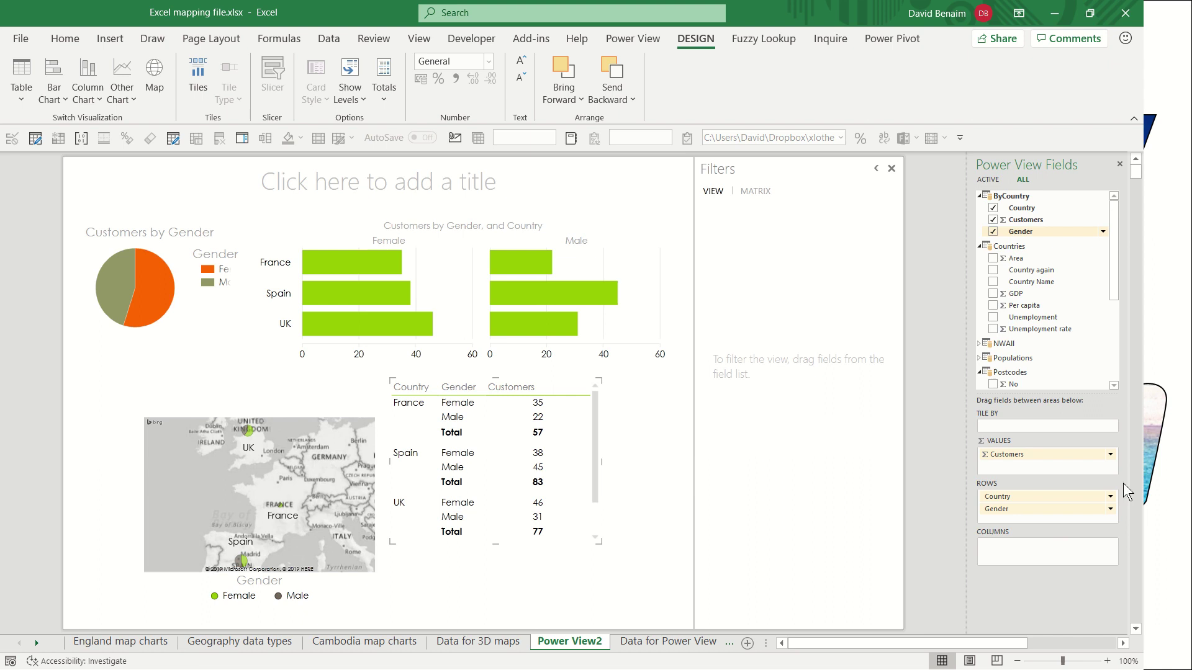
pyautogui.moveTo(1037, 509); pyautogui.dragTo(1030, 555)
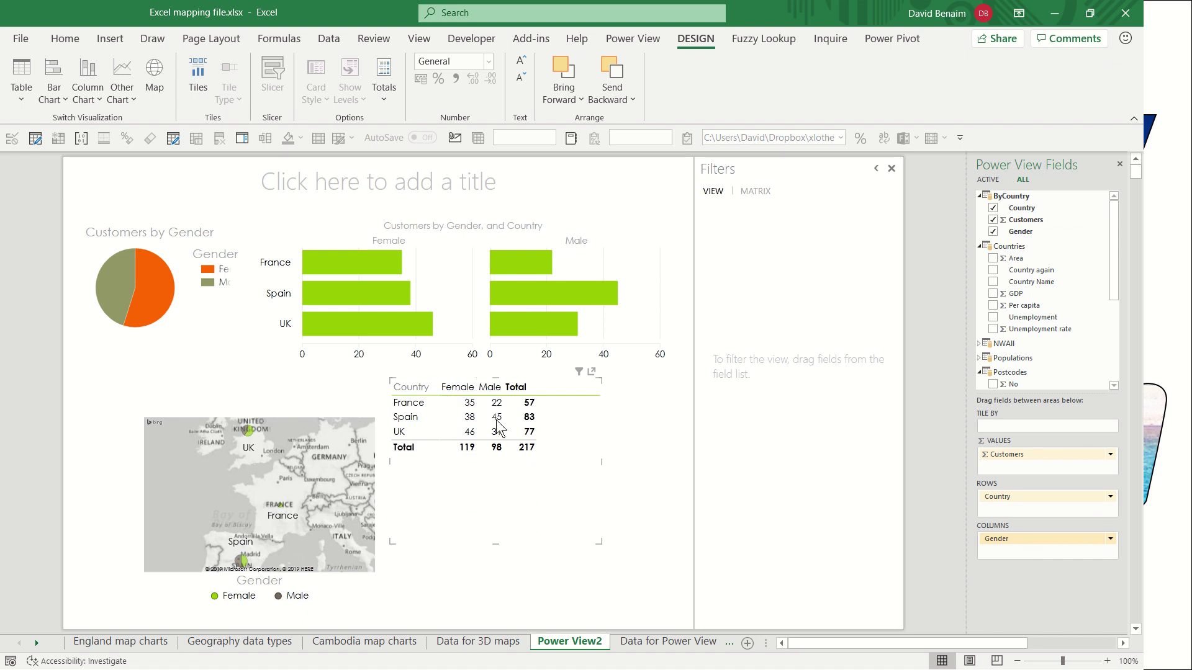
pyautogui.click(470, 407)
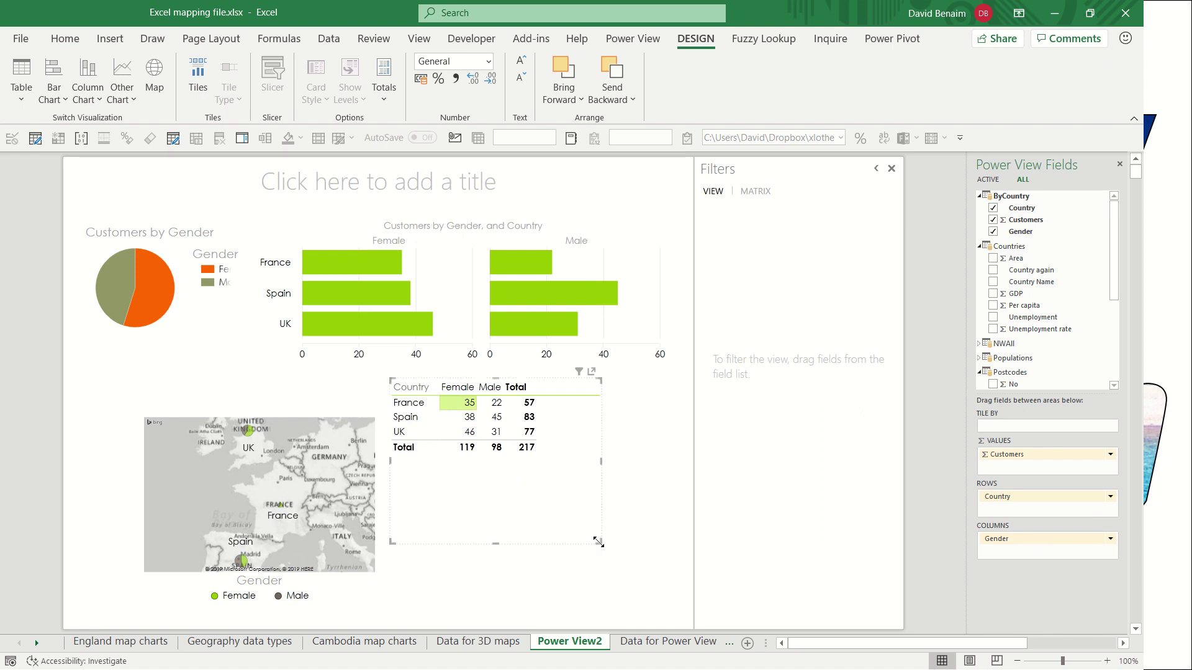
# Shrink the matrix, then cross-filter by Female, Male and France before clearing the filter.
pyautogui.moveTo(598, 542); pyautogui.dragTo(568, 479)
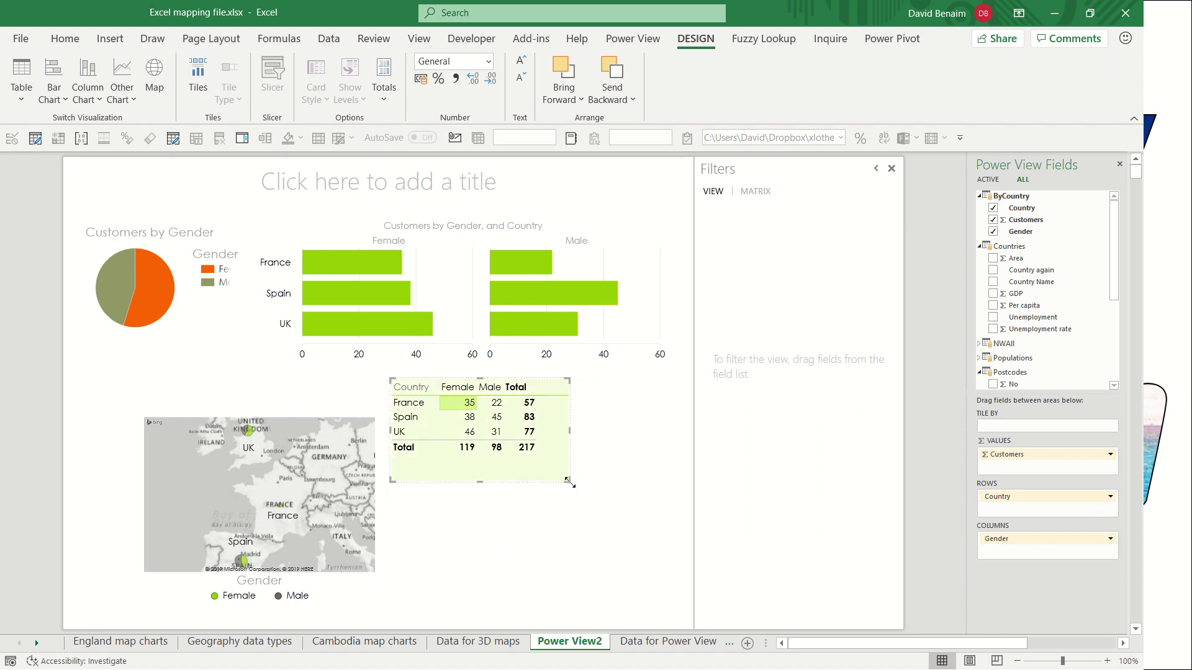
pyautogui.click(161, 291)
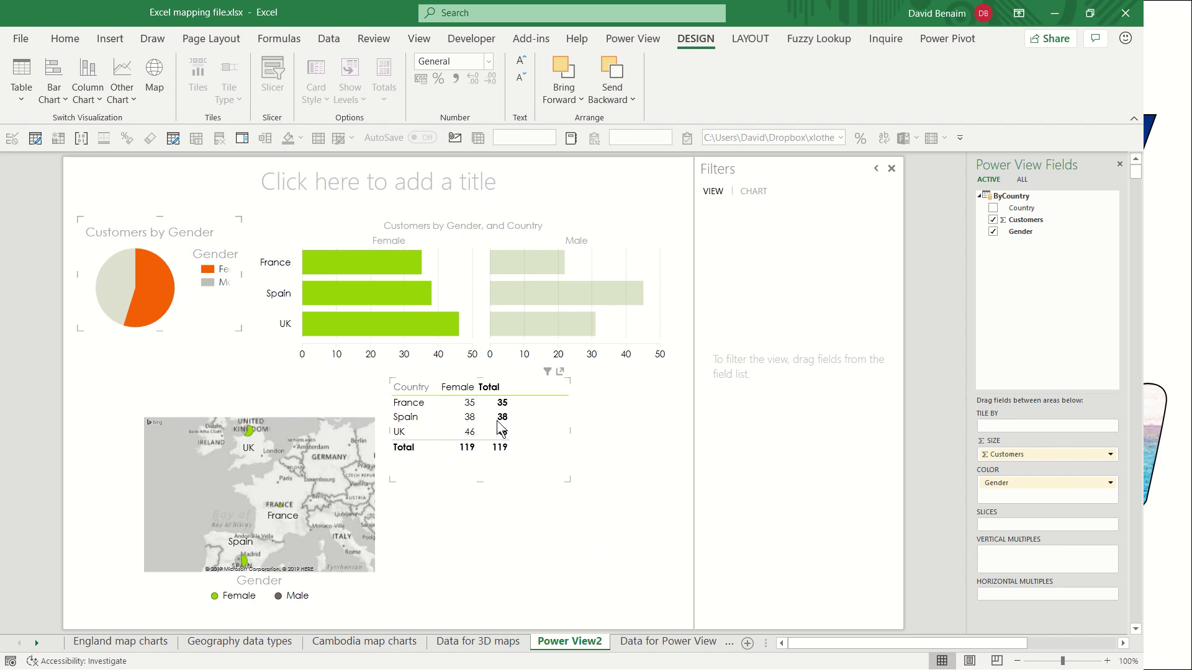
pyautogui.click(124, 299)
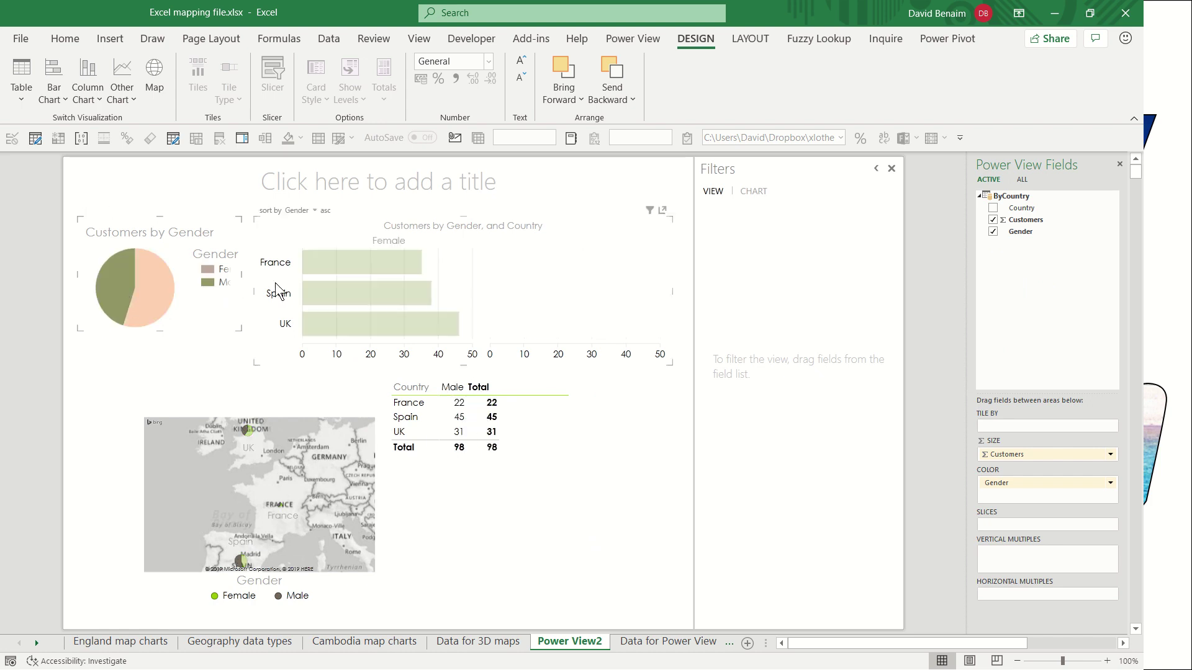
pyautogui.click(525, 265)
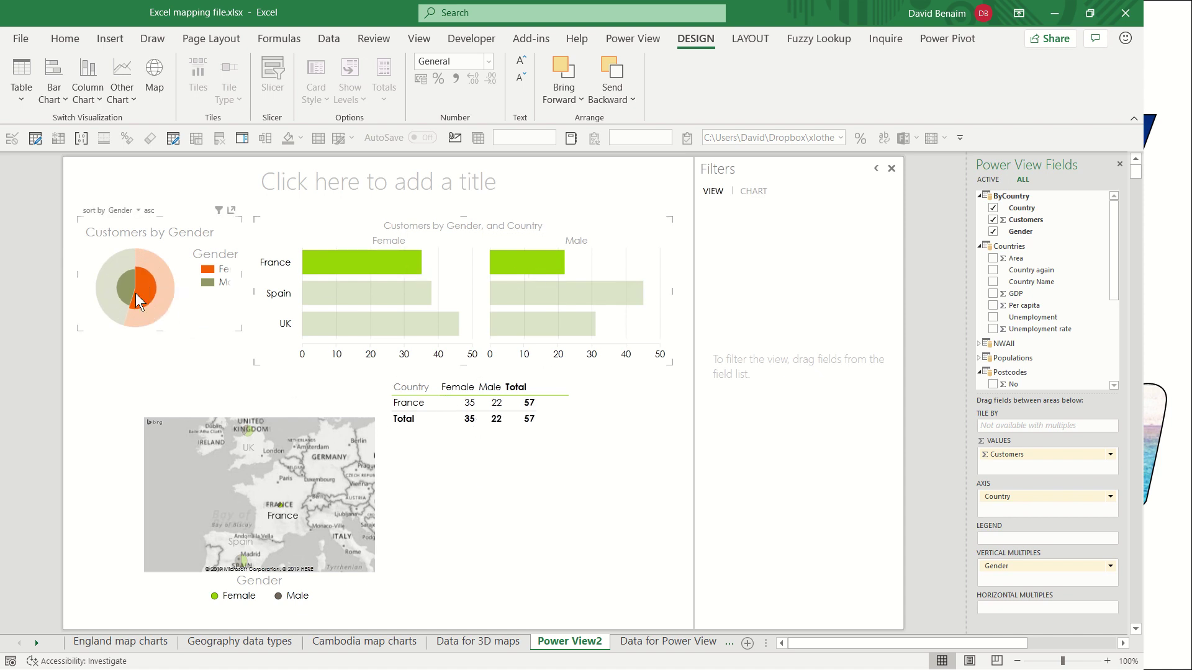
pyautogui.click(137, 294)
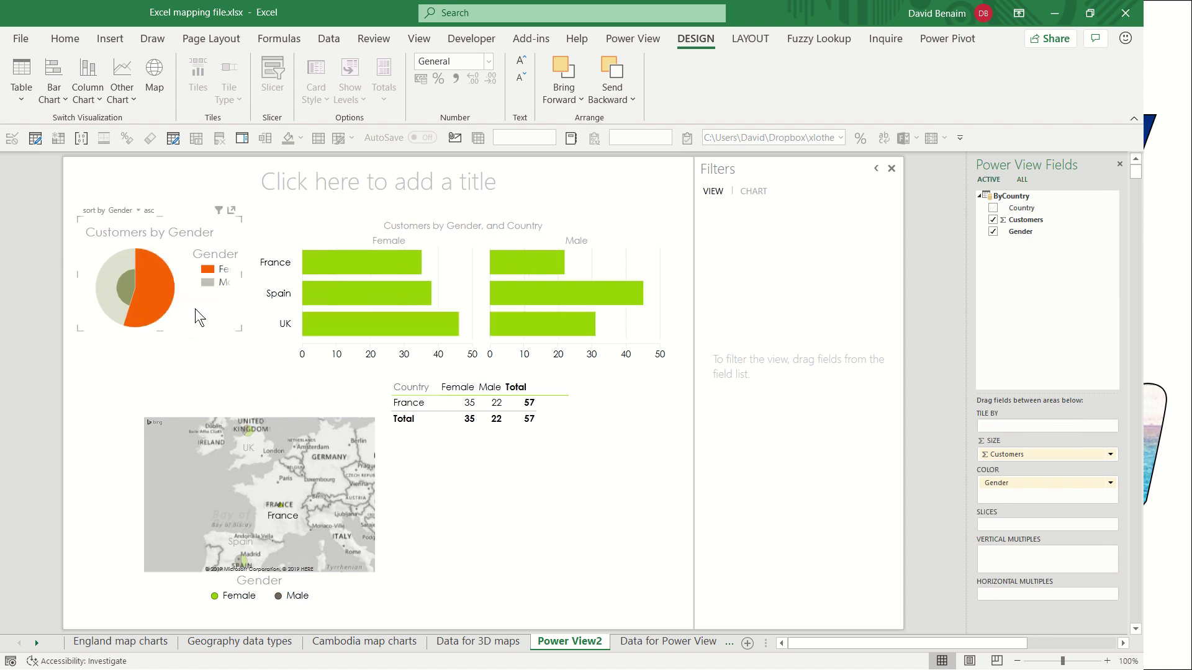
pyautogui.click(150, 300)
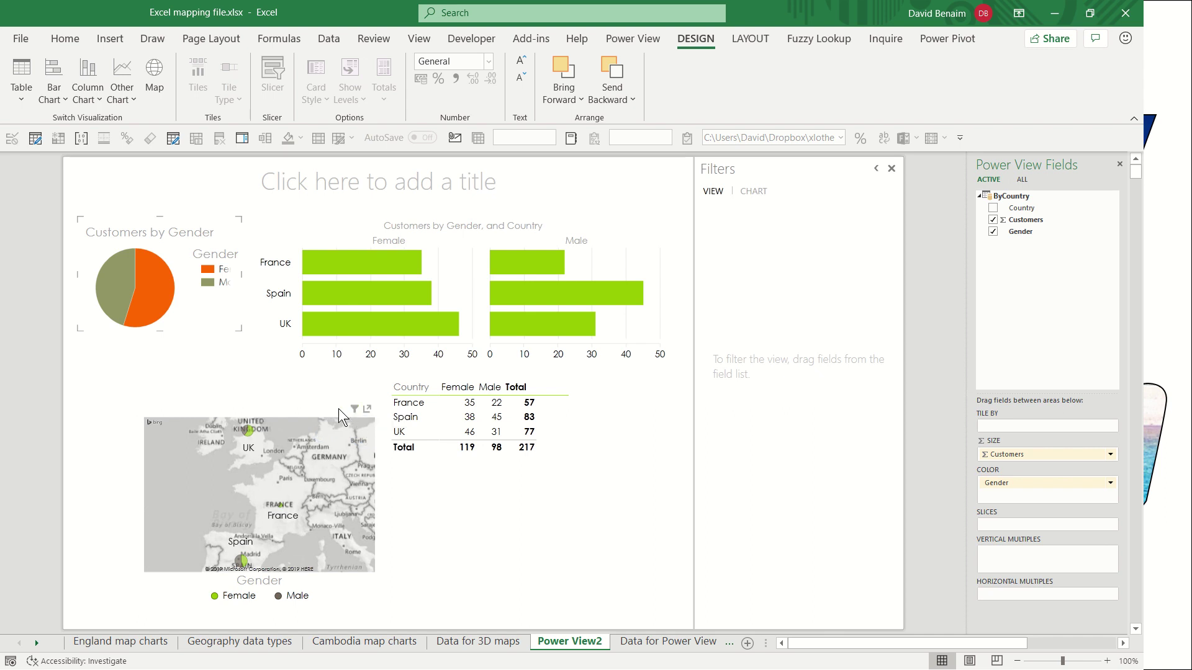
# Add a Country table with Customers totals and enlarge it as the Customers by Country map.
pyautogui.click(379, 432)
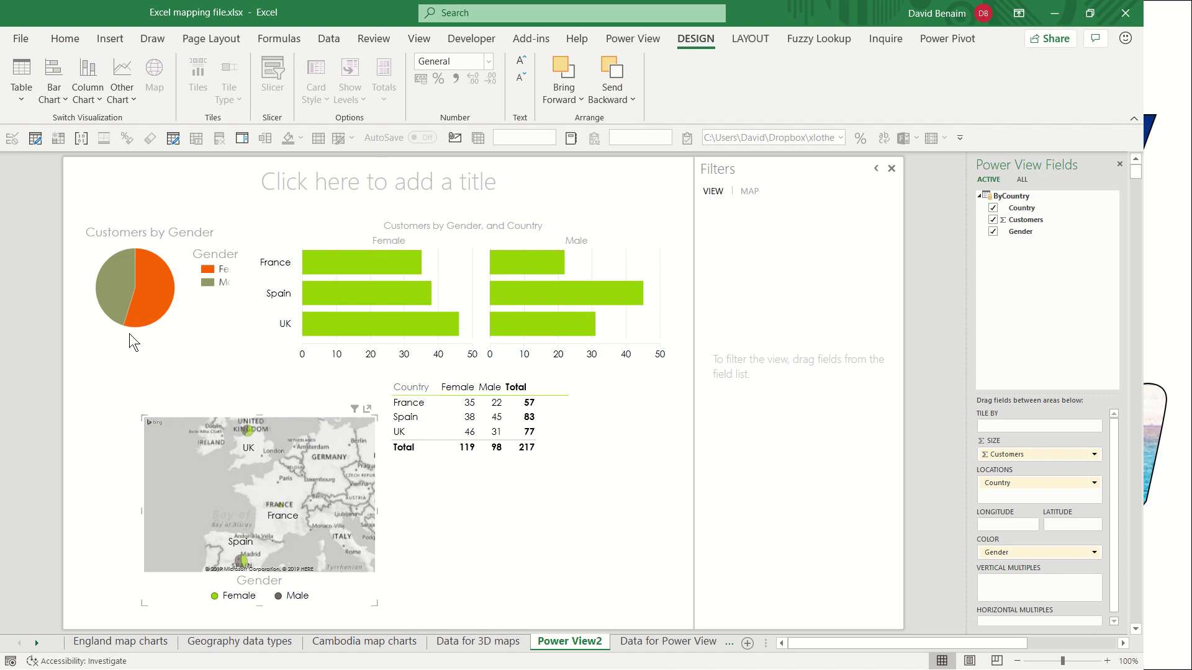
pyautogui.click(545, 550)
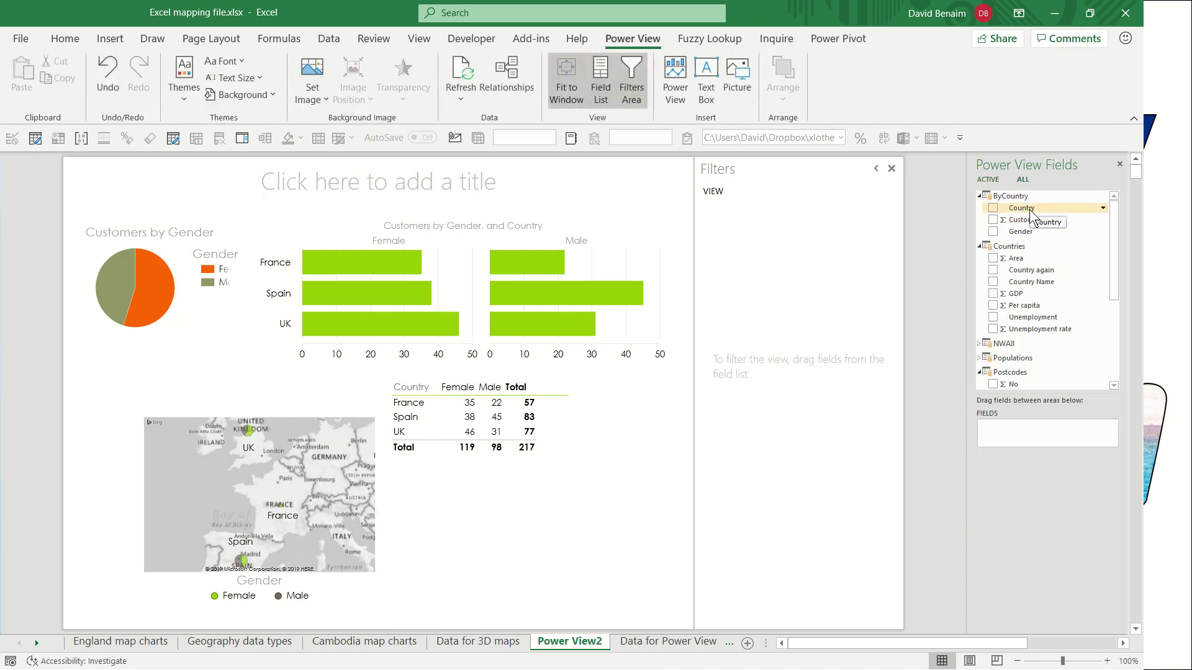
pyautogui.moveTo(1029, 214); pyautogui.dragTo(600, 551)
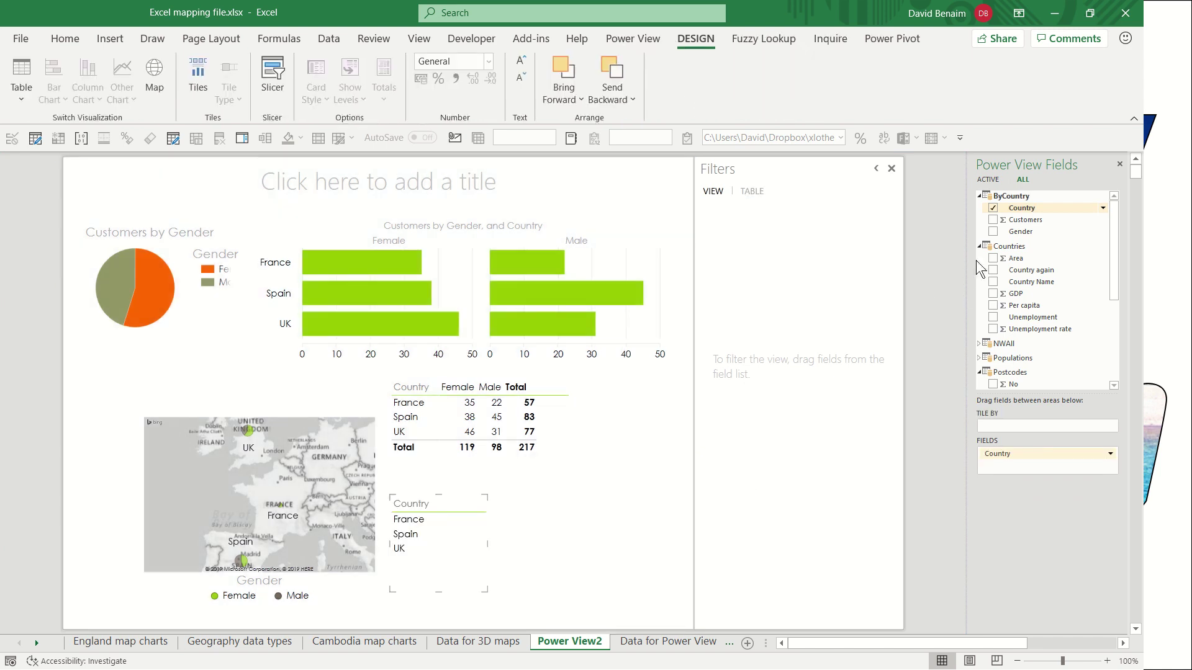
pyautogui.click(993, 219)
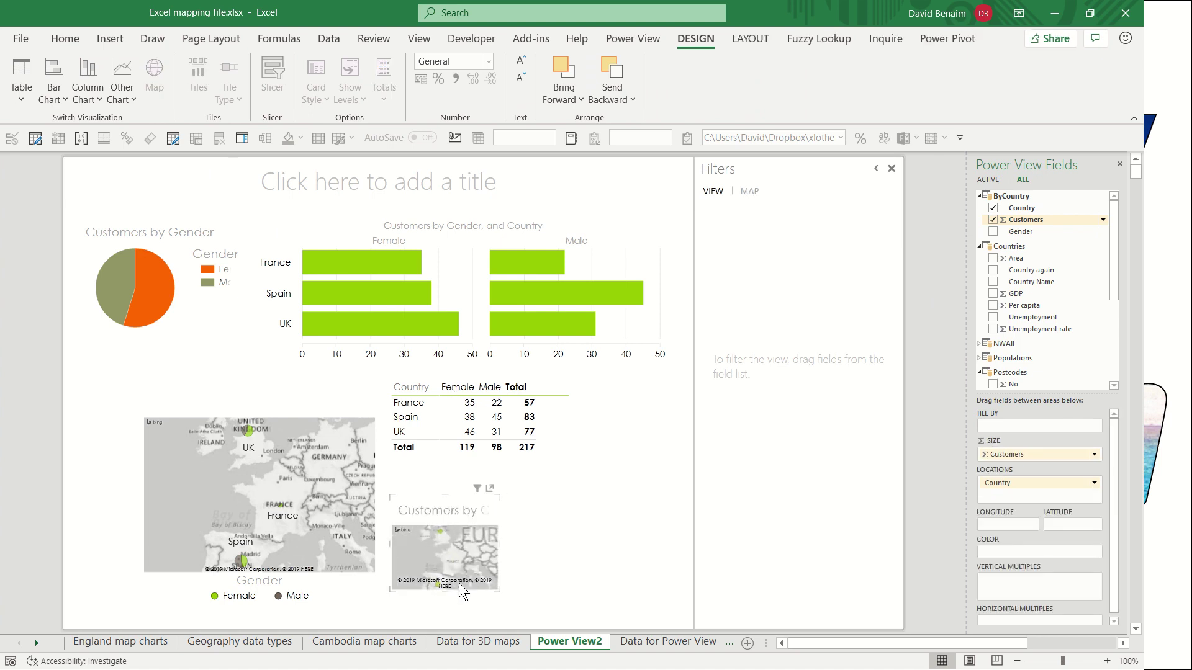
pyautogui.moveTo(499, 495); pyautogui.dragTo(645, 458)
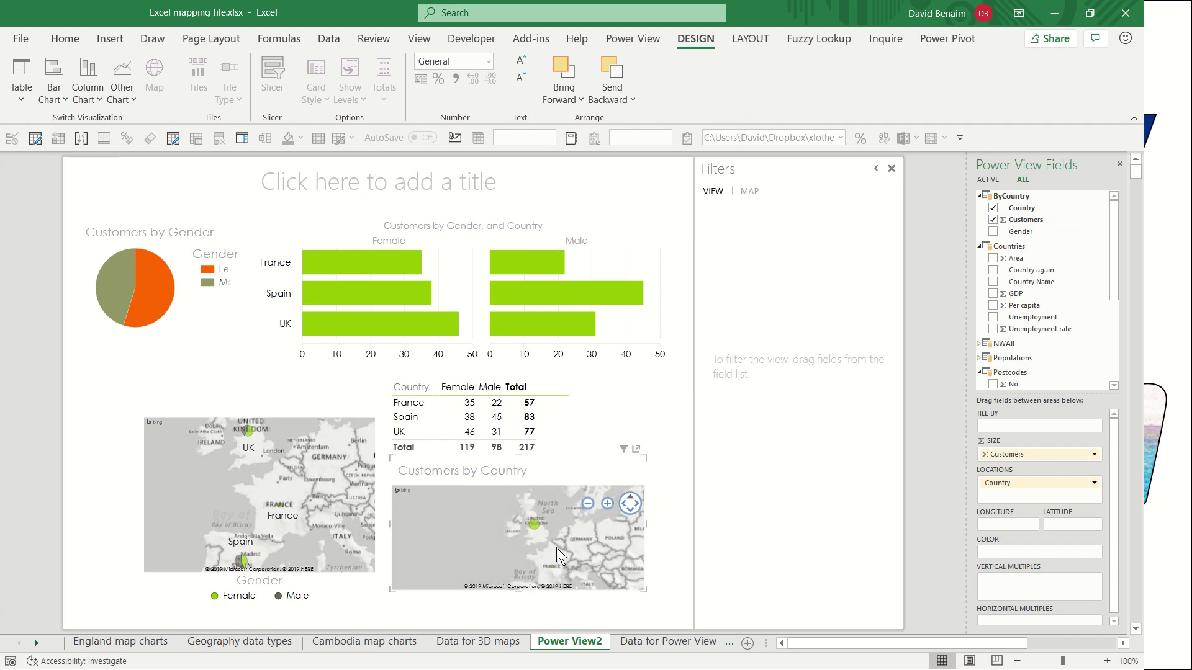
# Apply the Reversed Grayscale Road Map background and colour the map bubbles by Gender.
pyautogui.click(757, 39)
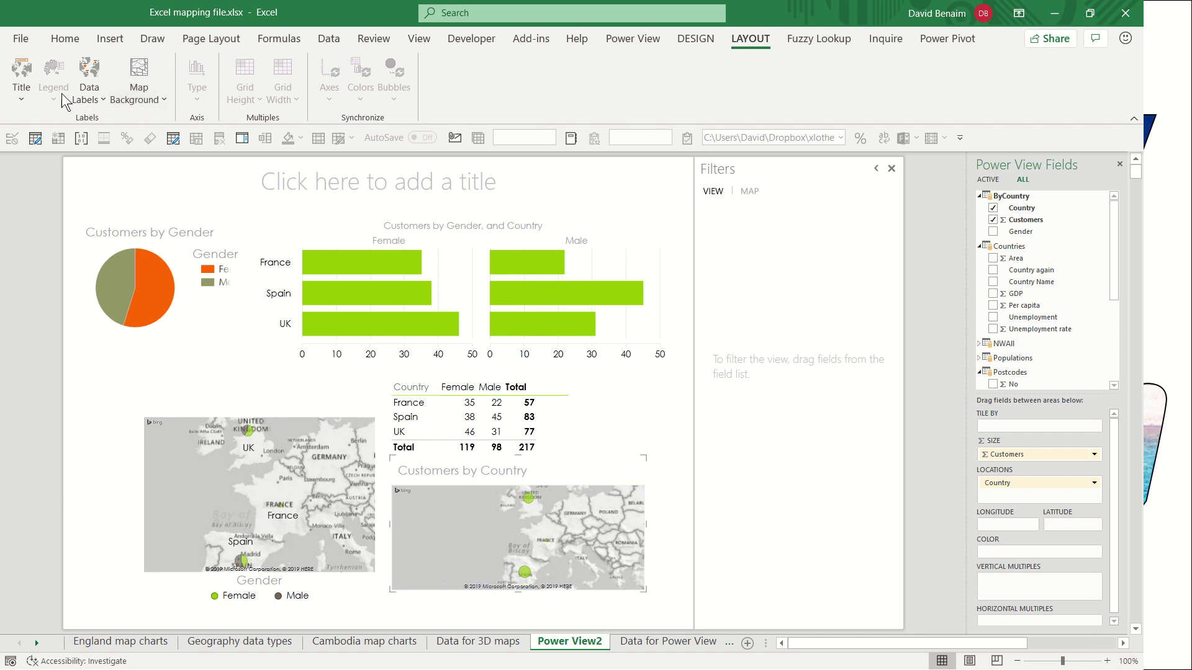
pyautogui.click(154, 91)
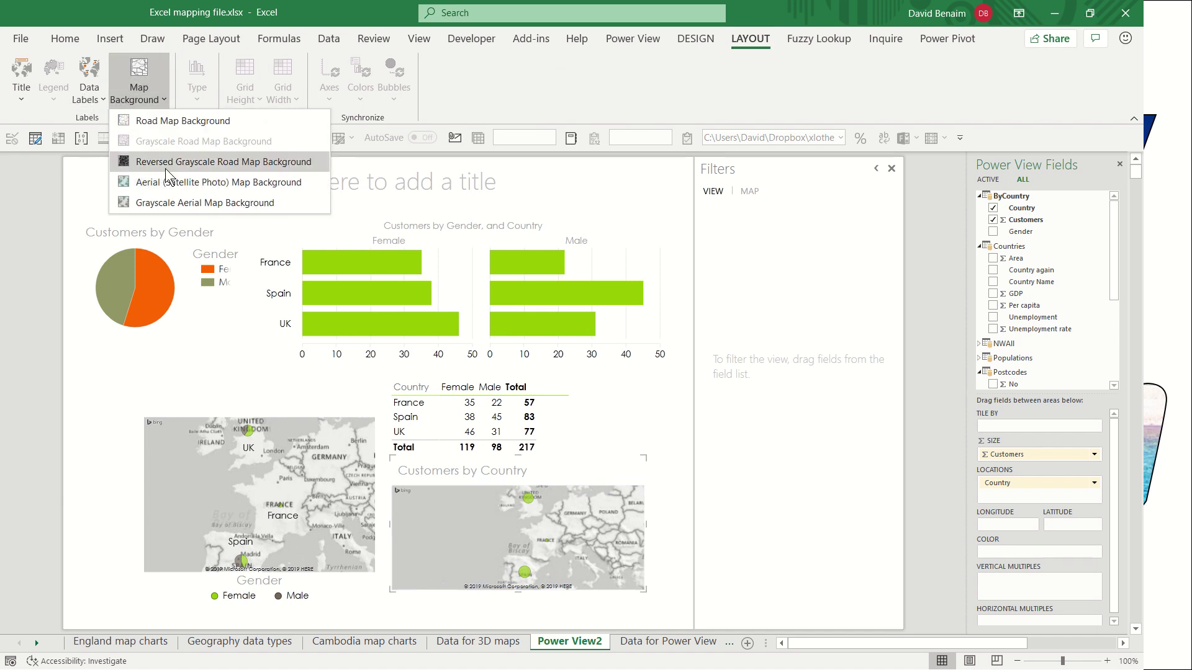
pyautogui.click(165, 168)
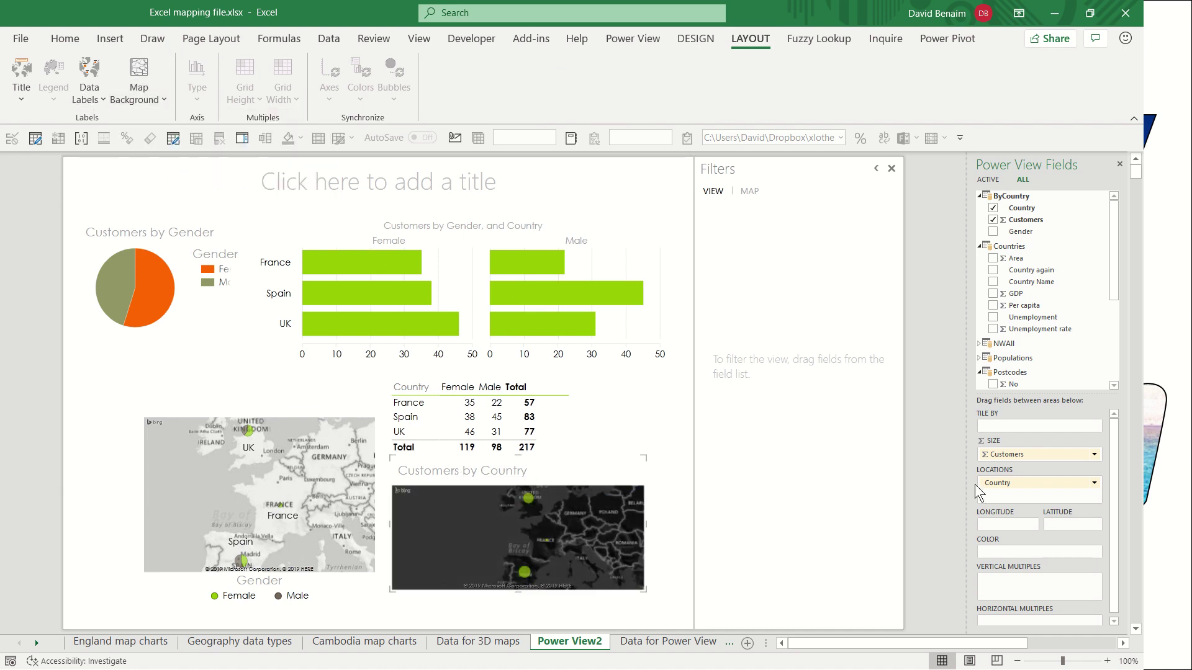
pyautogui.moveTo(1021, 232); pyautogui.dragTo(1003, 549)
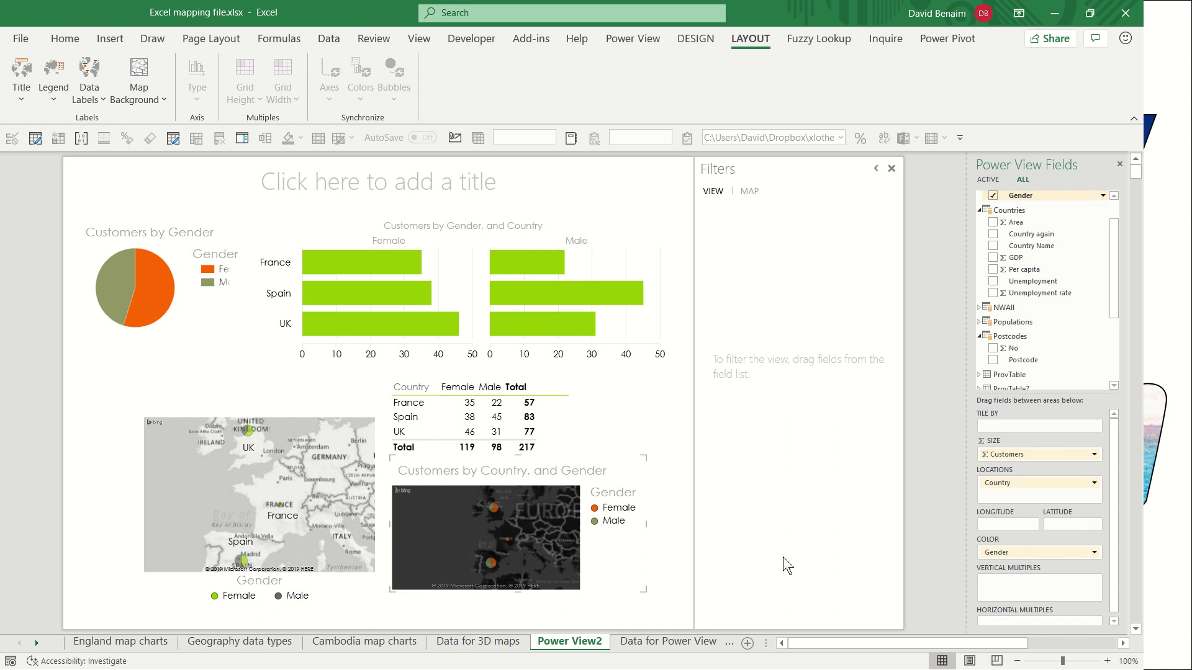
# Delete the gender-by-country bar chart from the report.
pyautogui.click(567, 409)
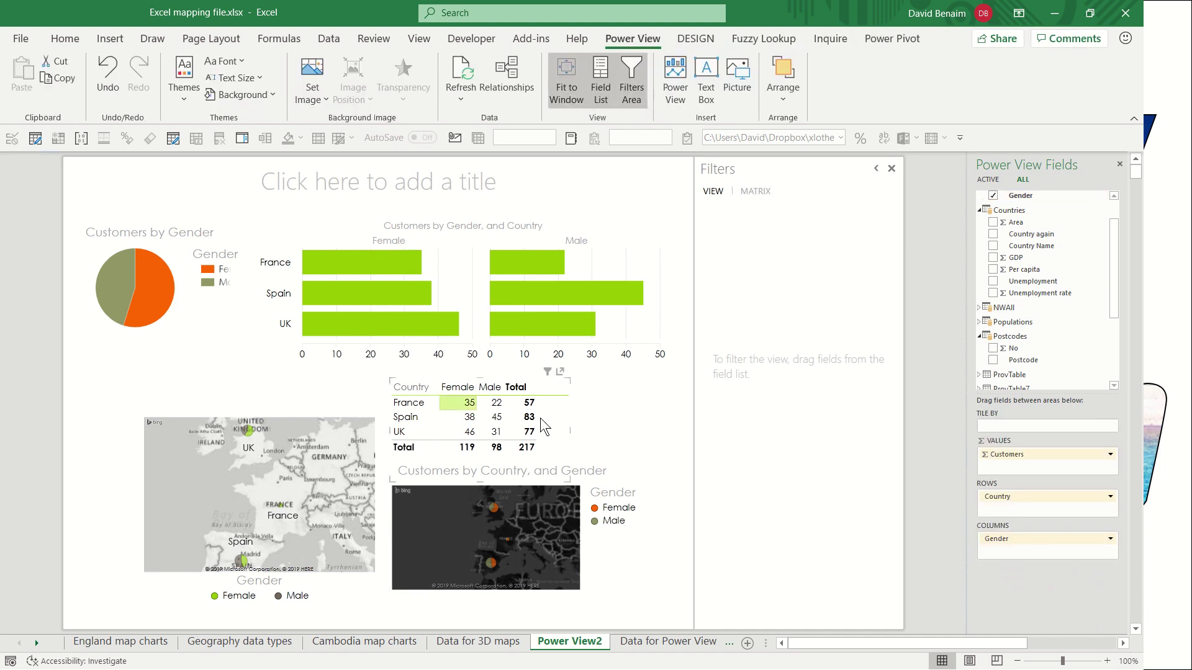
pyautogui.click(454, 248)
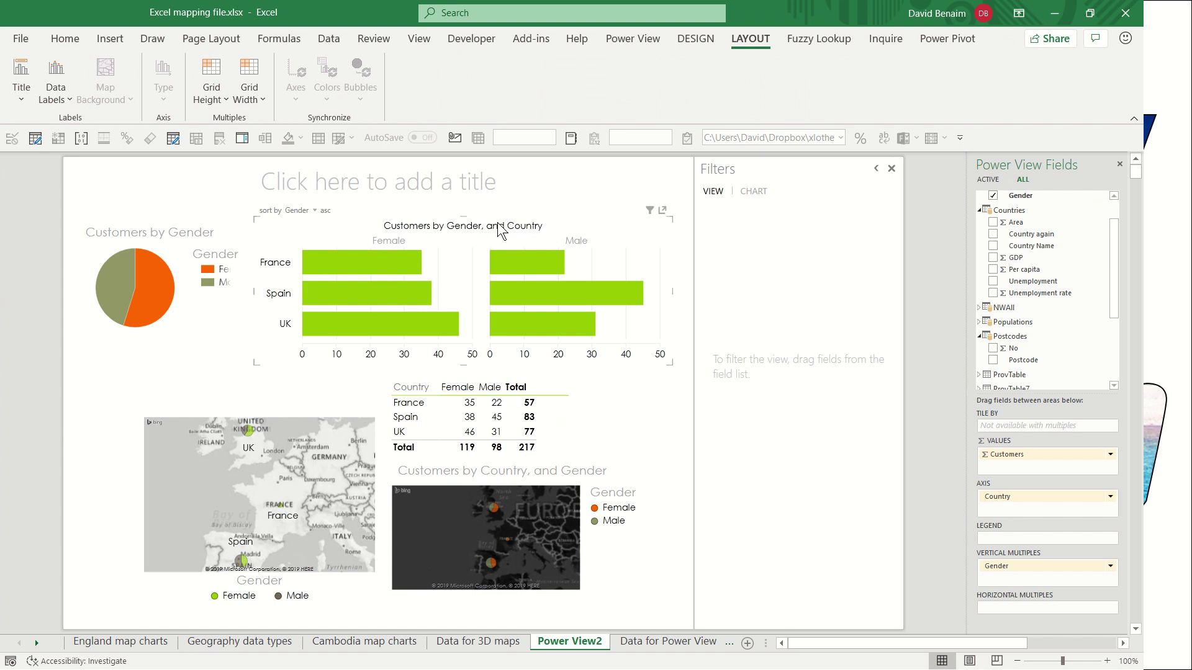
pyautogui.press('Delete')
# Create a new table of Country, Customers and Gender in its place.
pyautogui.scroll(1, 1051, 238)
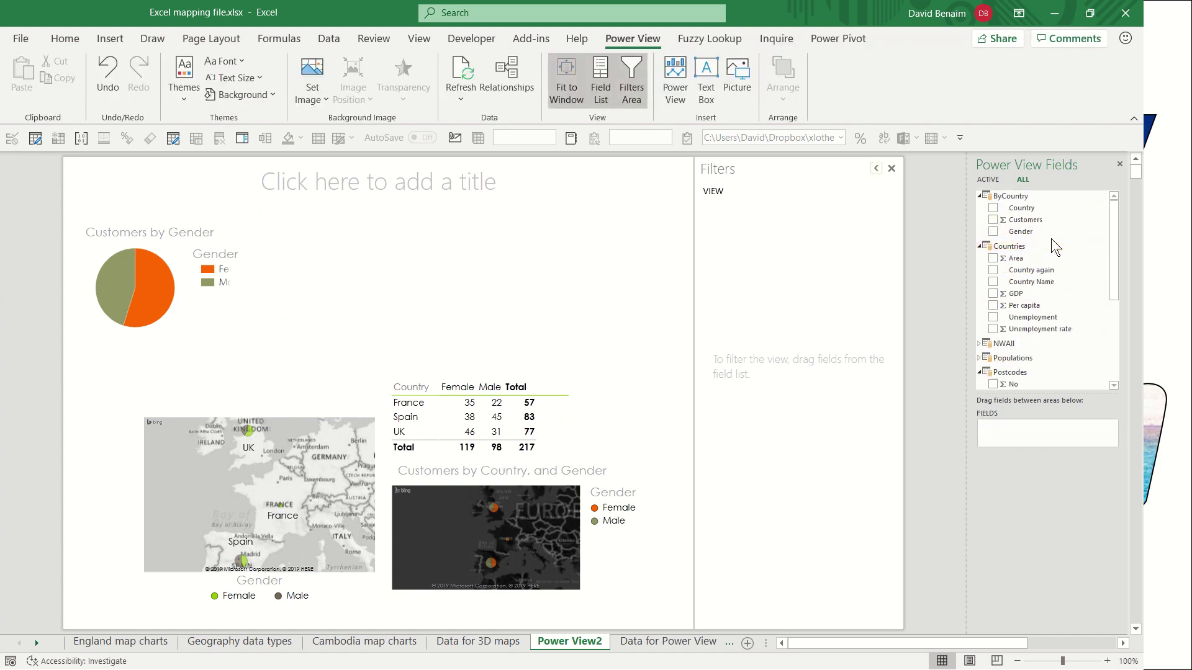
pyautogui.moveTo(1026, 209); pyautogui.dragTo(279, 229)
pyautogui.click(993, 220)
pyautogui.click(993, 232)
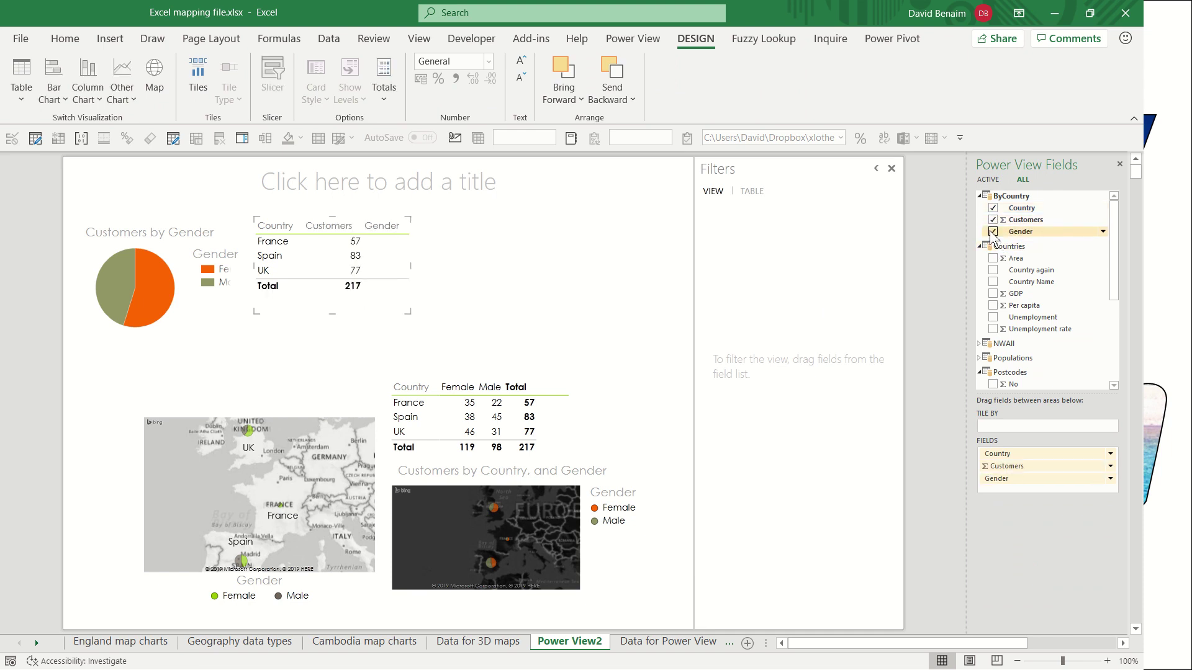
# Turn the table into a widened stacked bar chart tiled by Gender, and enlarge the tile container.
pyautogui.click(54, 94)
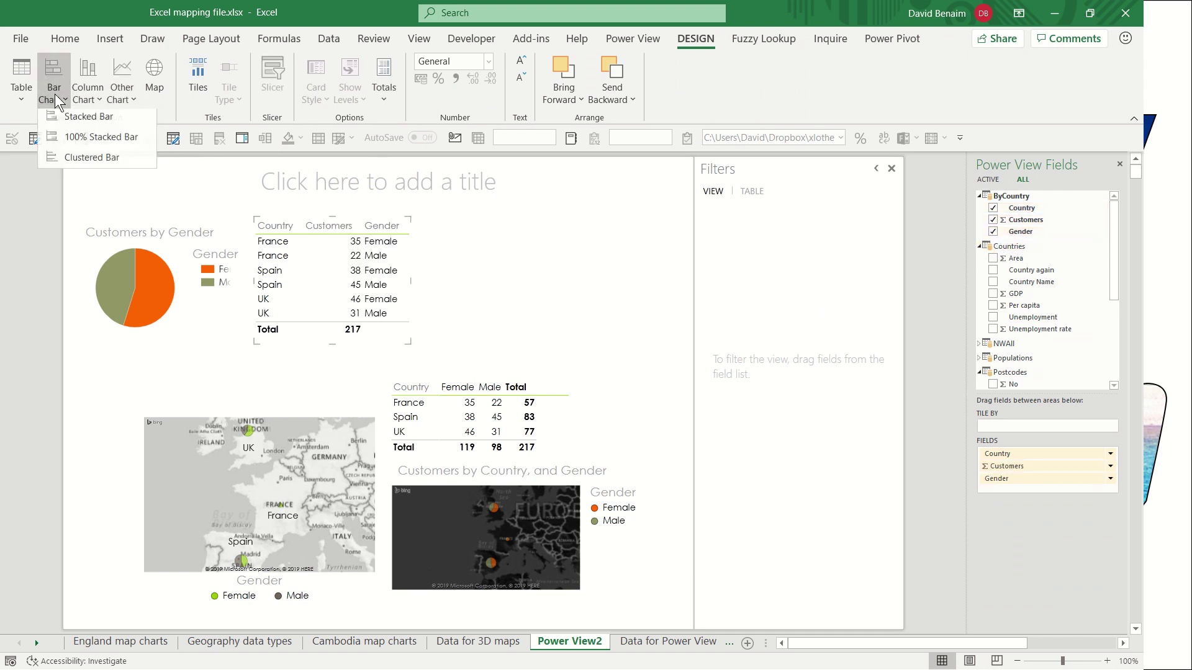
pyautogui.click(77, 125)
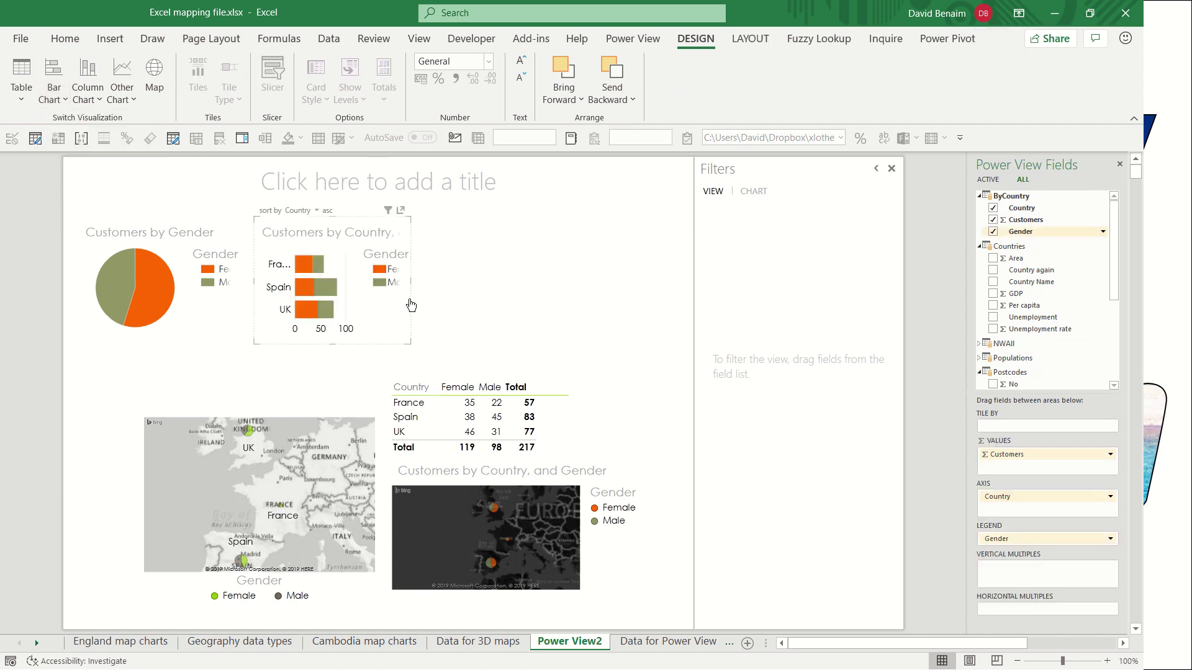
pyautogui.moveTo(412, 280); pyautogui.dragTo(644, 259)
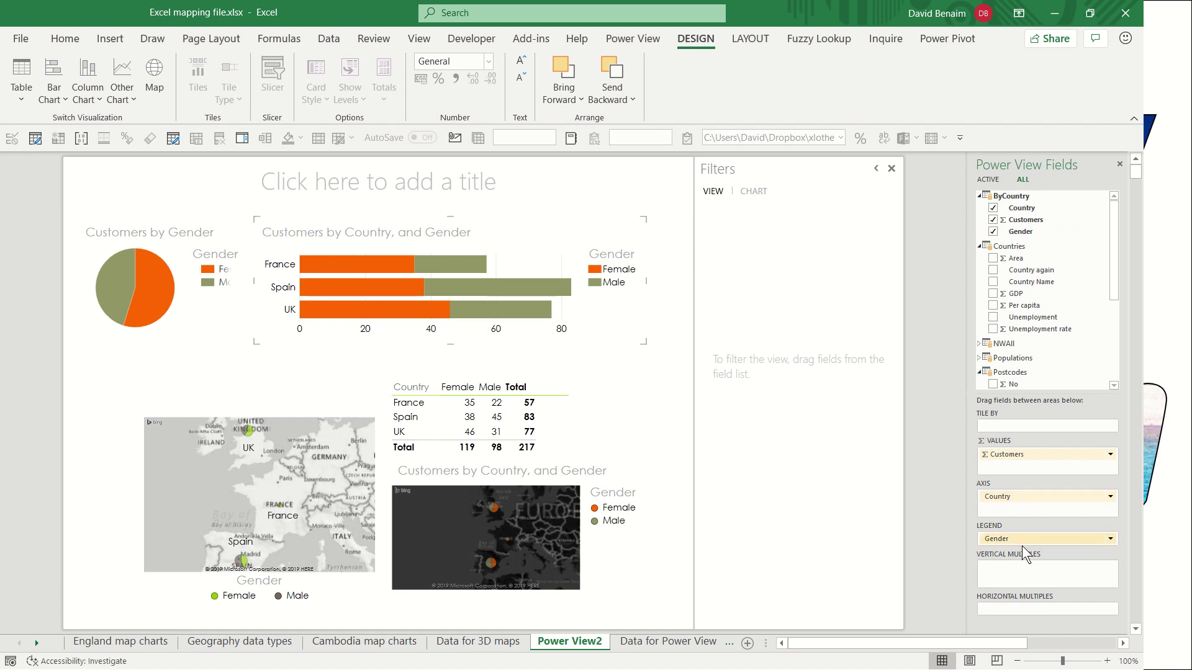
pyautogui.moveTo(1019, 538); pyautogui.dragTo(1008, 425)
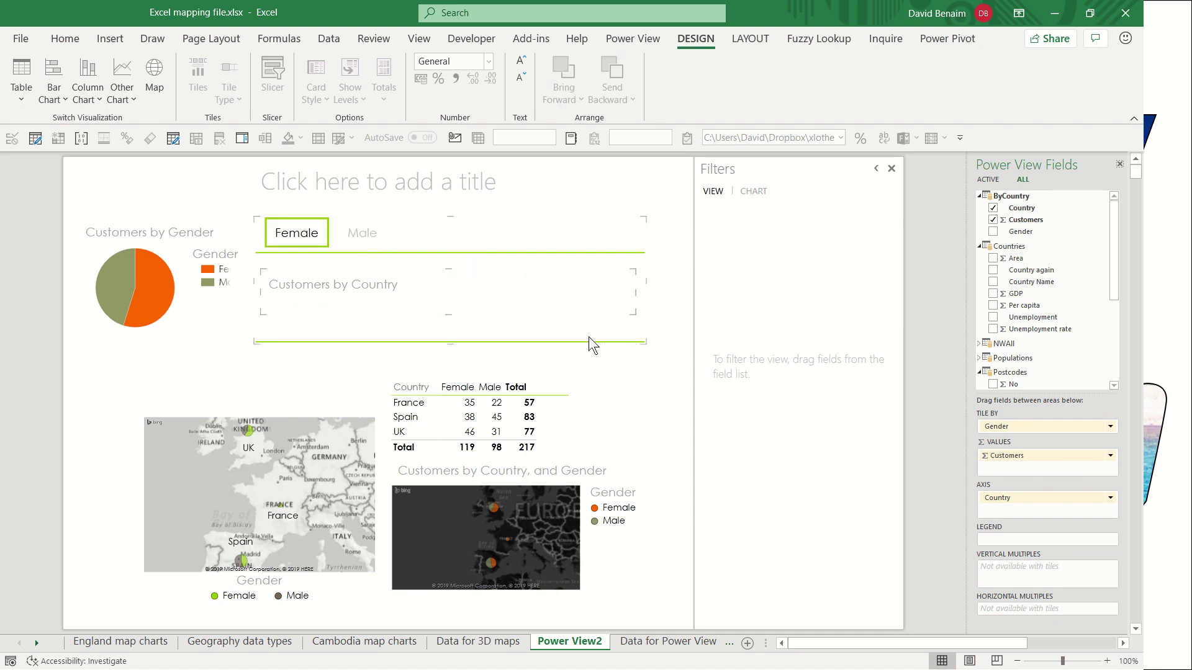
pyautogui.click(603, 330)
pyautogui.moveTo(641, 342); pyautogui.dragTo(643, 353)
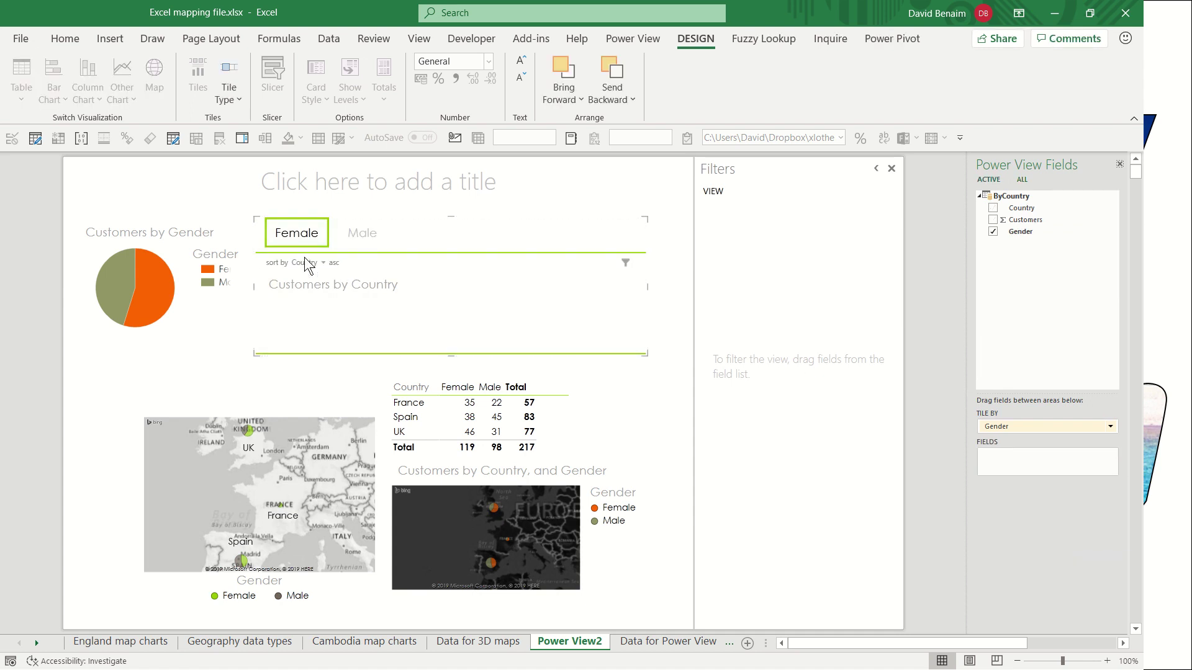
# Try the Male and Female tiles, test Country and Customers visuals inside, then delete the whole container.
pyautogui.click(351, 234)
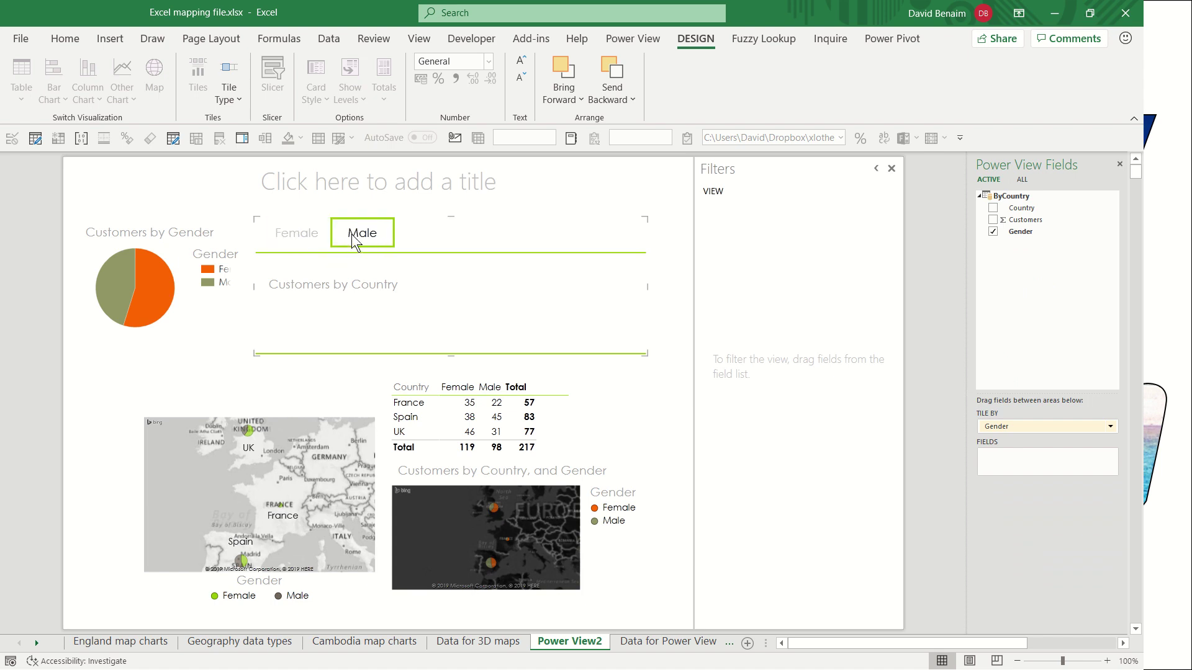
pyautogui.click(310, 229)
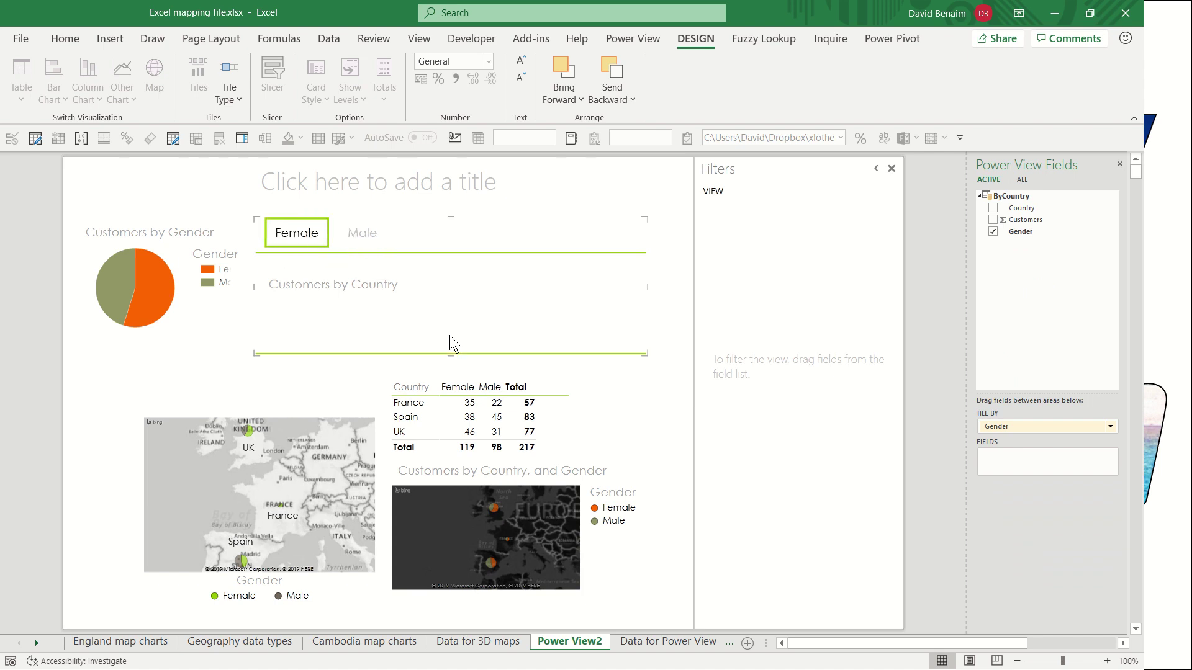
pyautogui.click(993, 208)
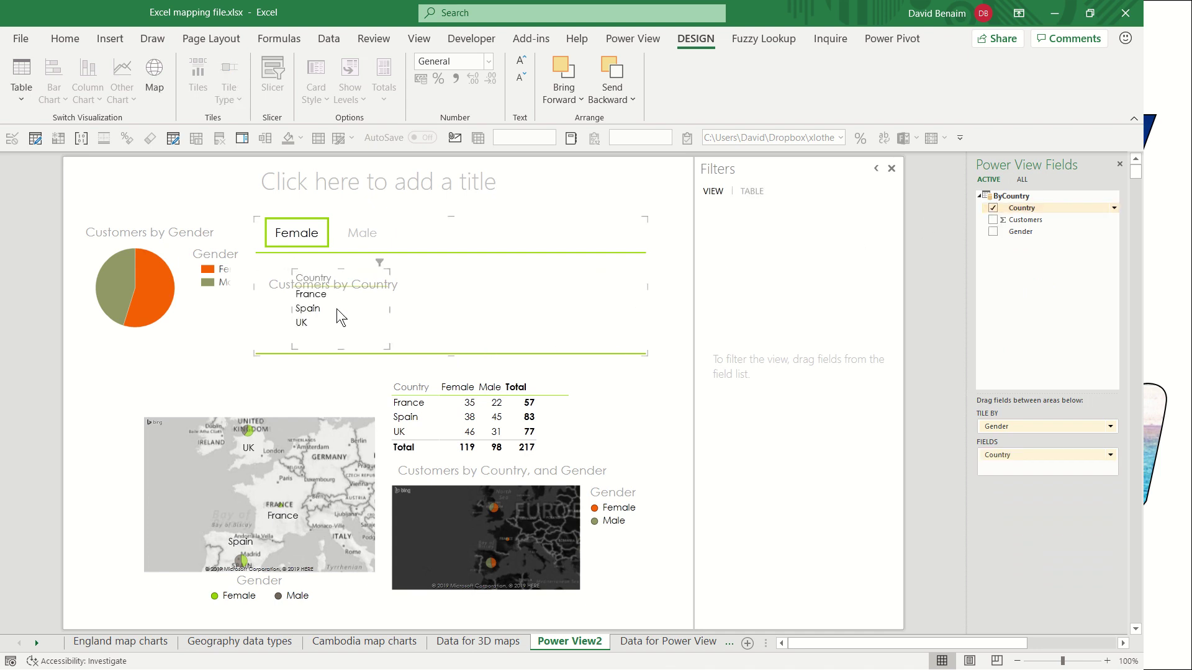
pyautogui.click(336, 311)
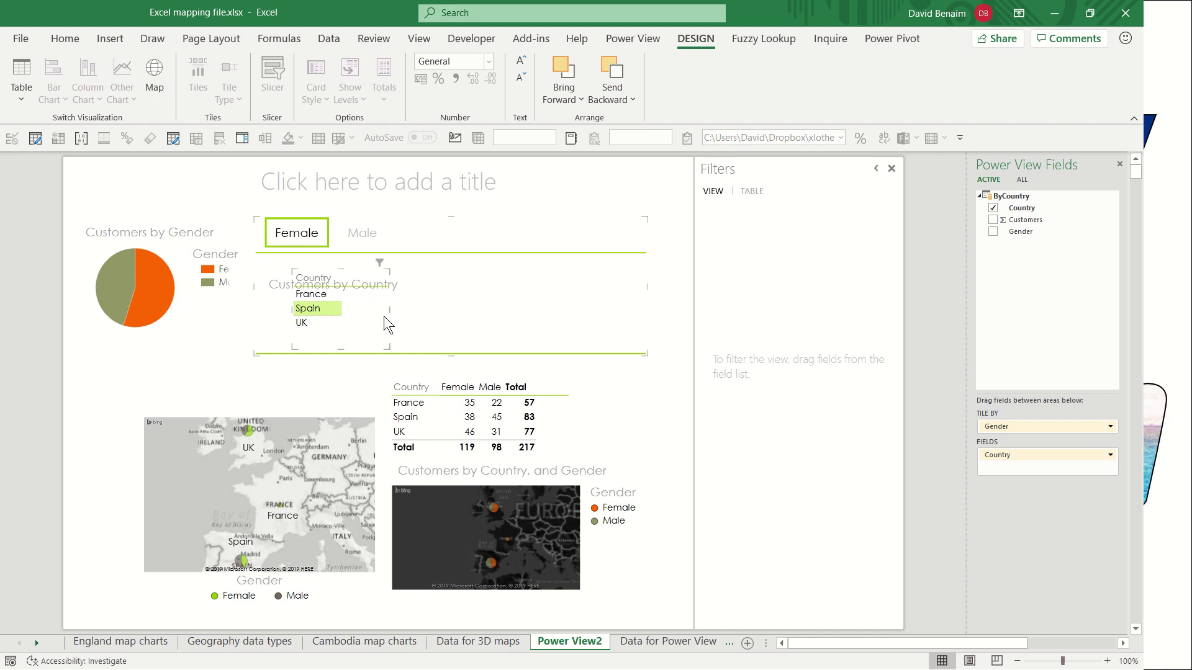
pyautogui.press('Delete')
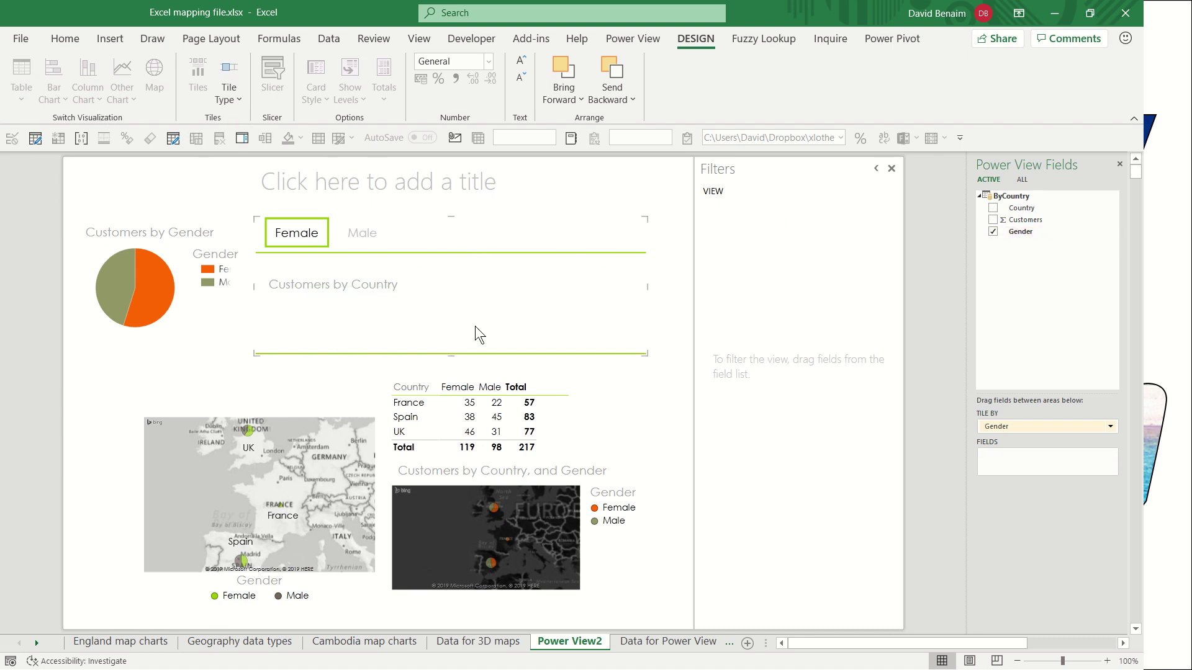
pyautogui.click(992, 220)
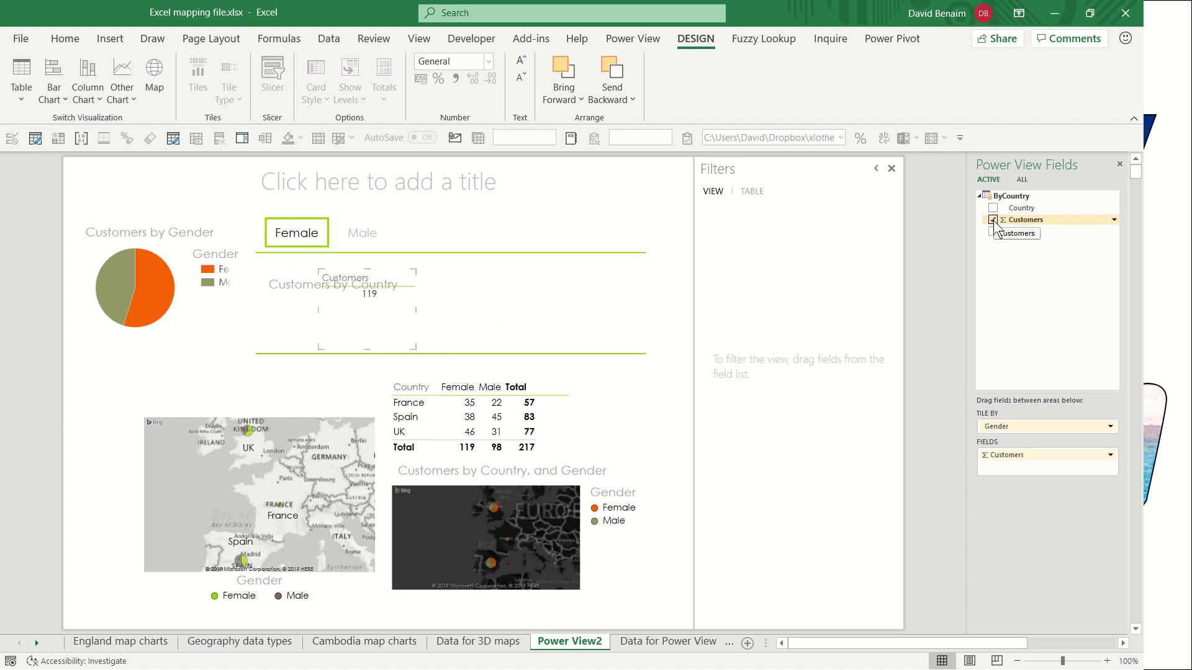
pyautogui.press('Delete')
pyautogui.press('Delete')
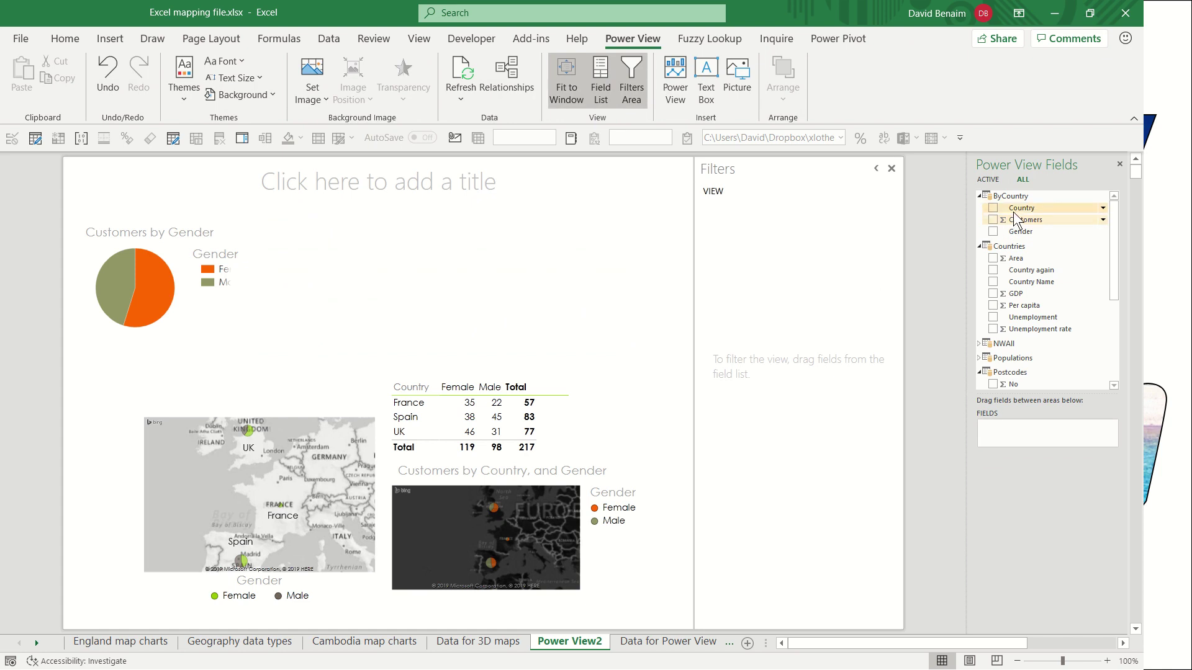
# Create a Country table with Customers and Gender beside the pie chart.
pyautogui.moveTo(1013, 211); pyautogui.dragTo(438, 299)
pyautogui.click(992, 220)
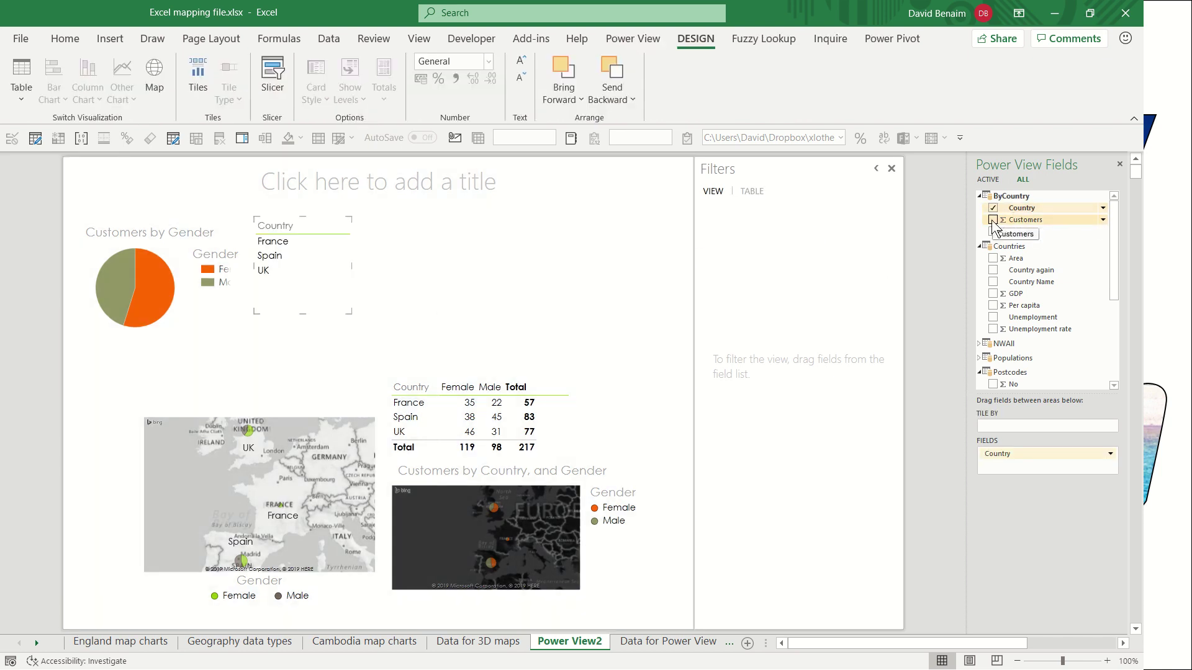
pyautogui.click(993, 232)
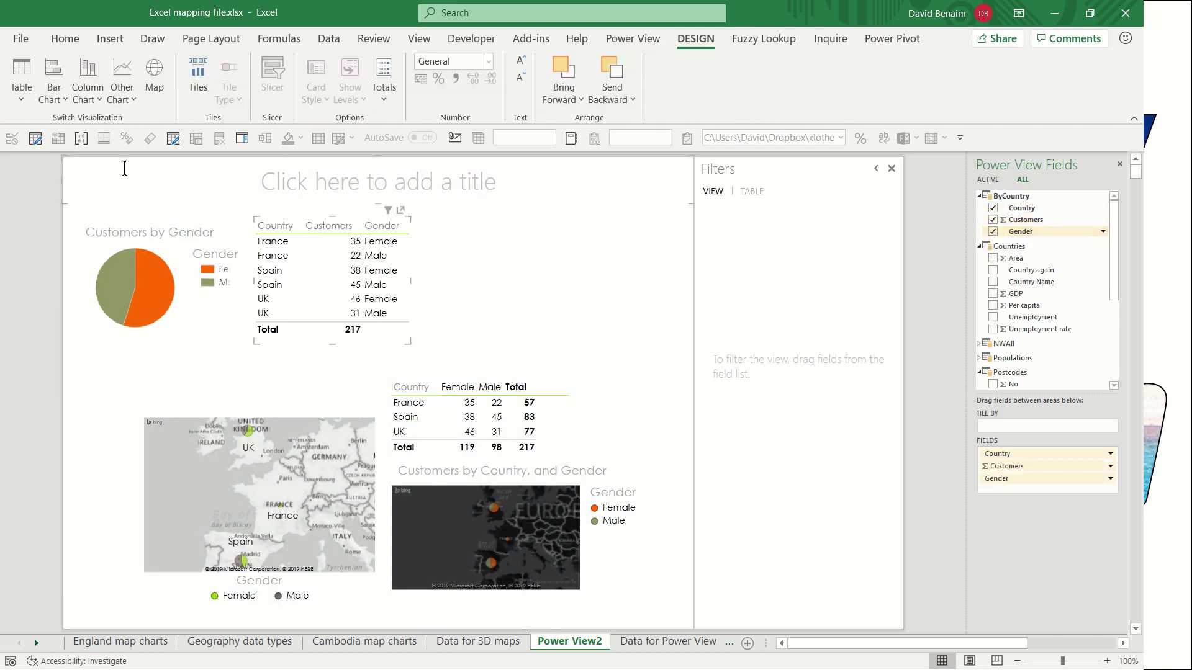
# Make it a widened stacked bar chart split into Female and Male panels via Horizontal Multiples.
pyautogui.click(57, 96)
pyautogui.click(62, 121)
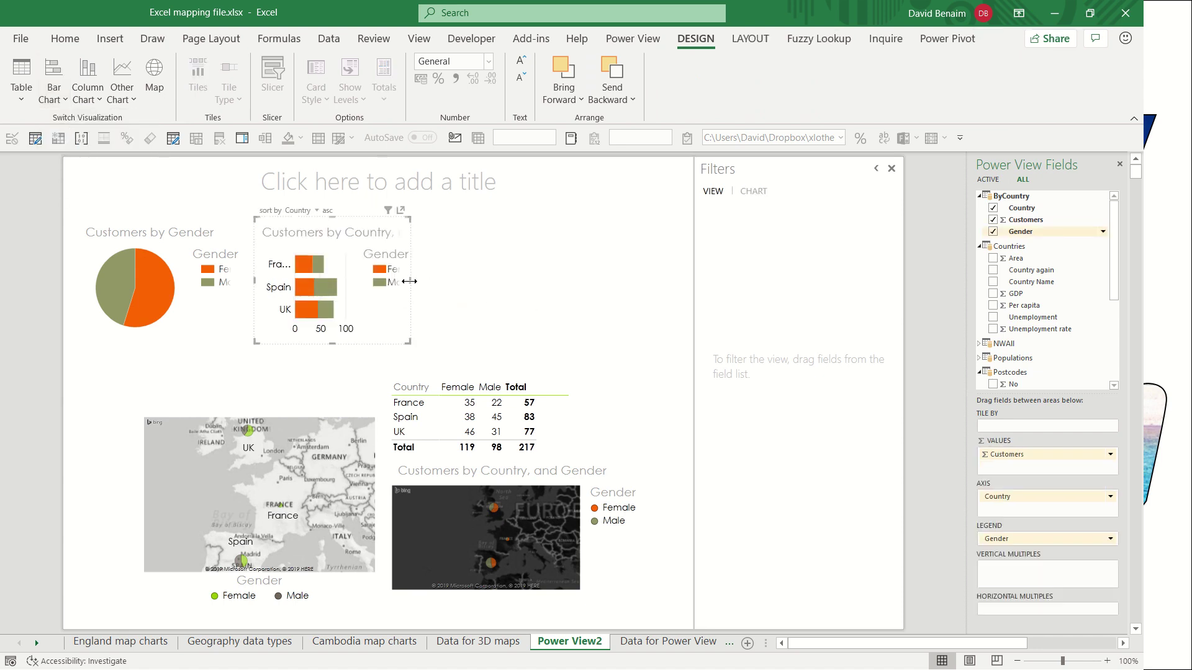
pyautogui.moveTo(412, 280); pyautogui.dragTo(623, 281)
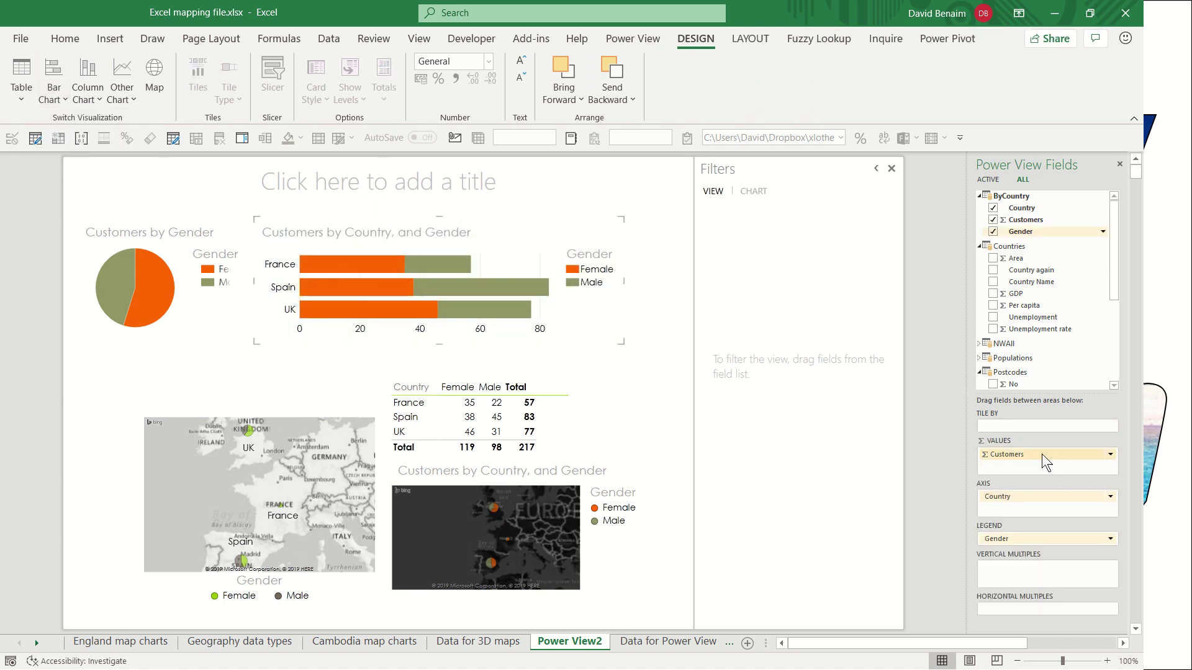
pyautogui.moveTo(1034, 538); pyautogui.dragTo(1010, 606)
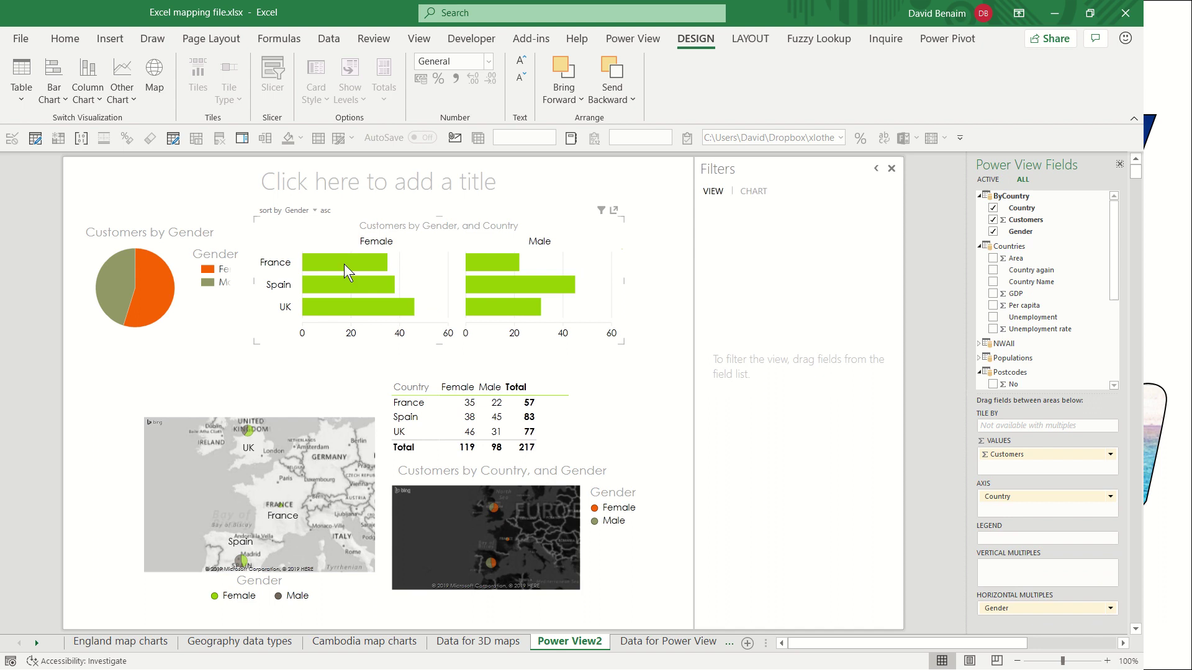
pyautogui.moveTo(343, 291)
pyautogui.moveTo(489, 256)
# Move Gender to Tile By so the chart splits into Female and Male tiles, and enlarge the tile container.
pyautogui.moveTo(1046, 607); pyautogui.dragTo(1019, 428)
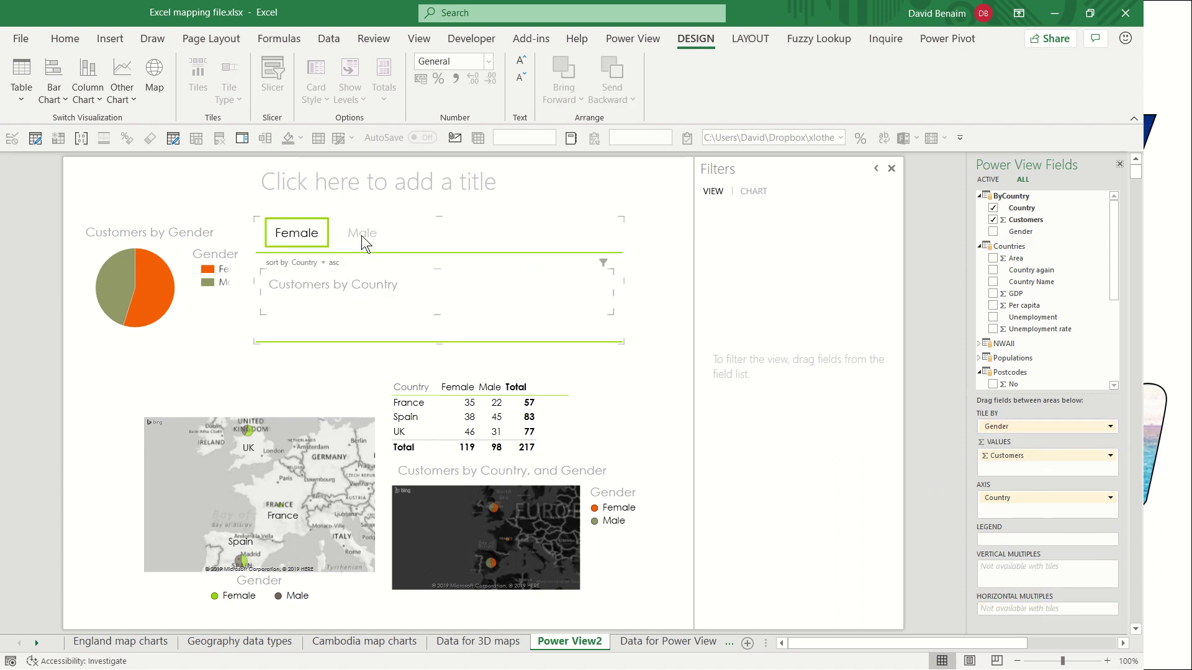
pyautogui.click(362, 235)
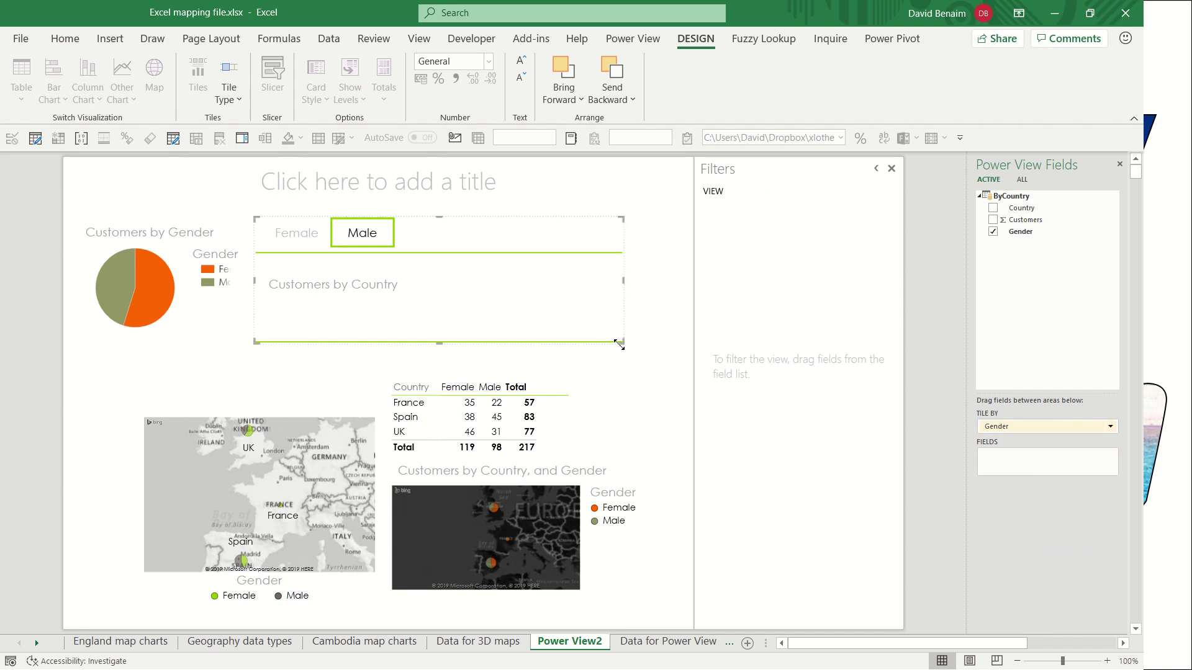
pyautogui.moveTo(619, 344)
pyautogui.mouseDown()
pyautogui.moveTo(634, 418)
pyautogui.moveTo(619, 339)
pyautogui.mouseUp()
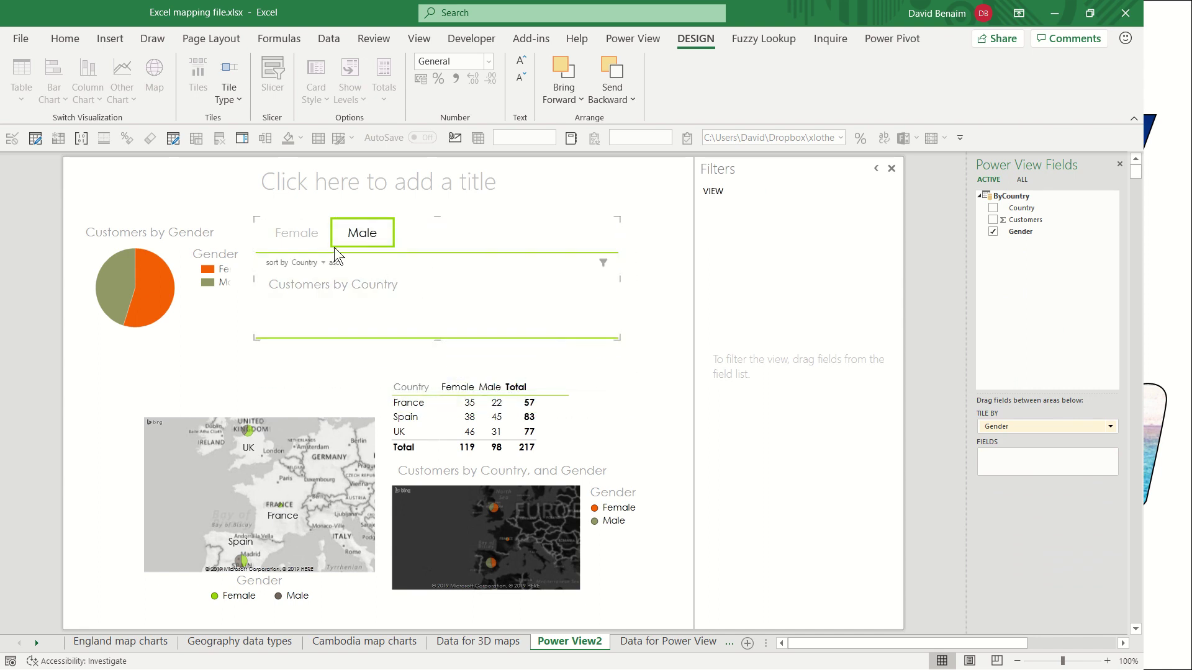
# Check the Female and Male tiles, leaving the sheet title empty.
pyautogui.click(300, 235)
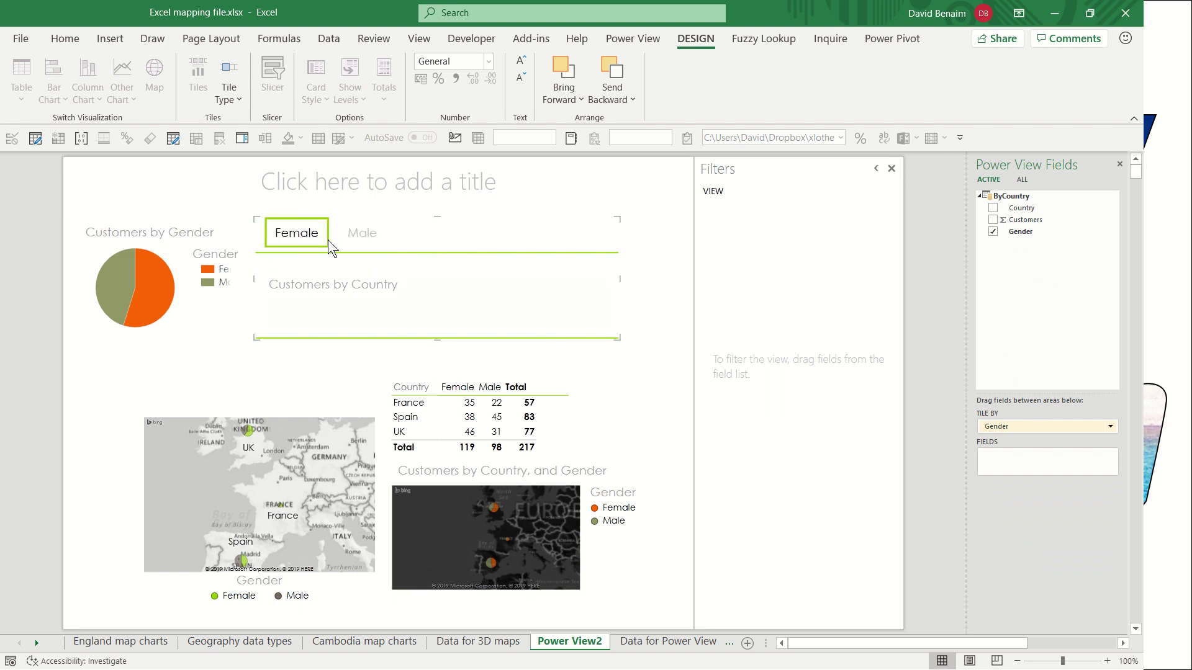
pyautogui.click(349, 240)
pyautogui.click(433, 177)
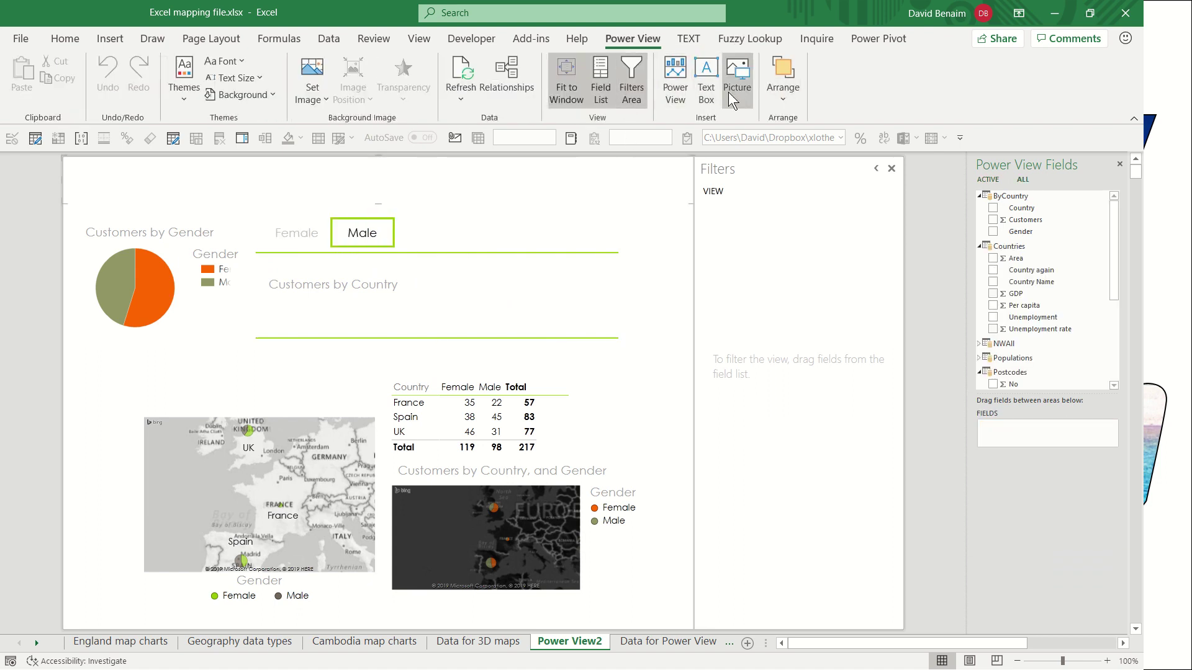
pyautogui.click(634, 228)
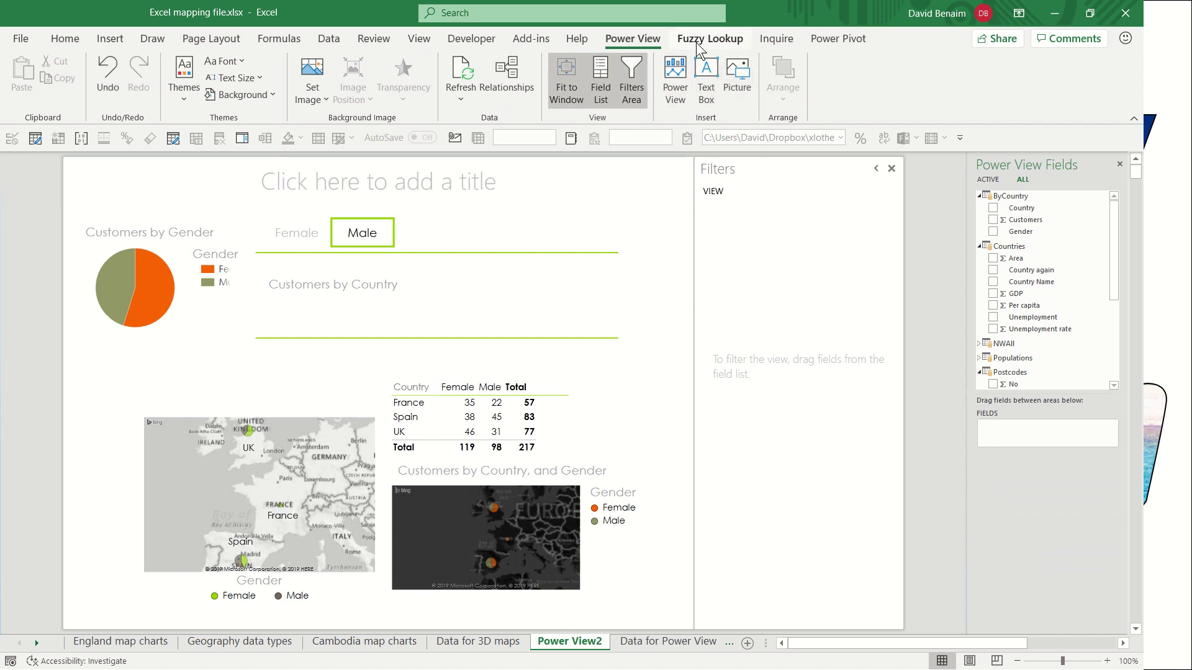
# Delete the Female/Male tile container from the sheet.
pyautogui.click(417, 270)
pyautogui.click(508, 253)
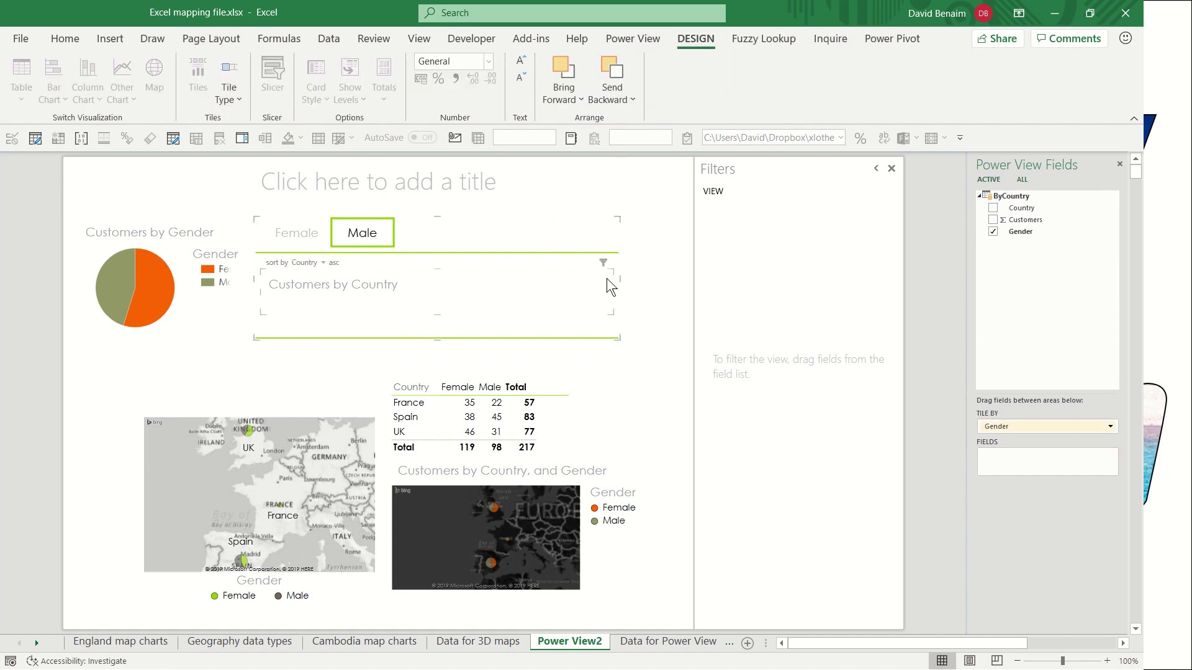
pyautogui.press('Delete')
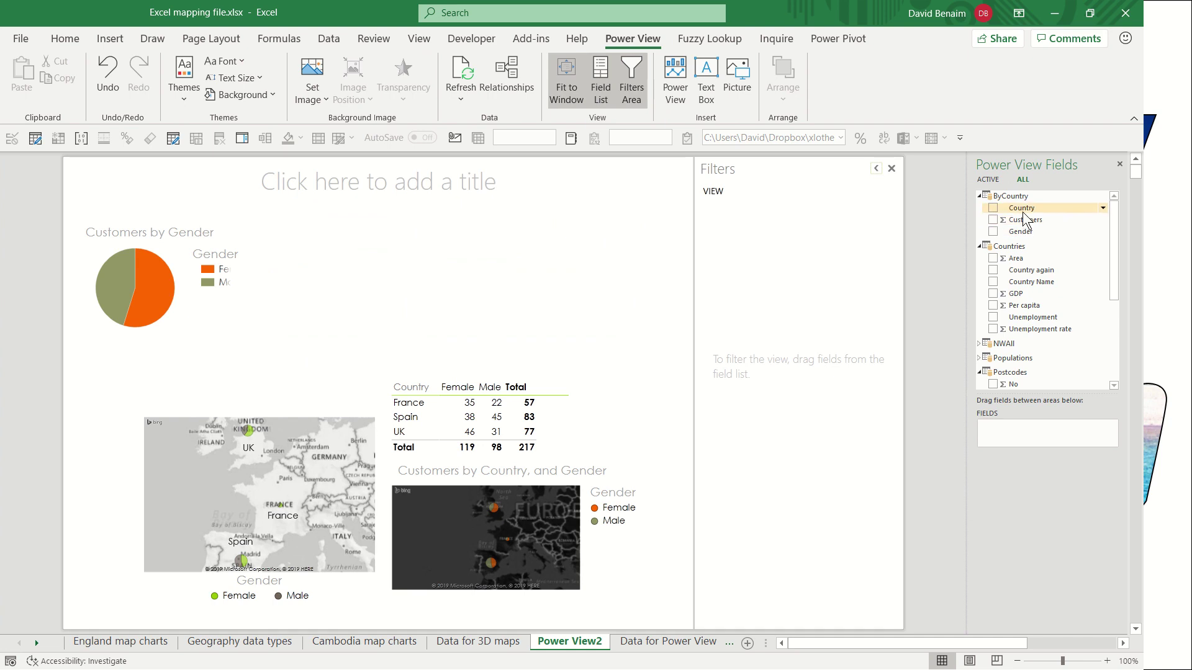
# Add two Country tables listing France, Spain and UK beside the pie chart.
pyautogui.moveTo(1023, 209); pyautogui.dragTo(516, 287)
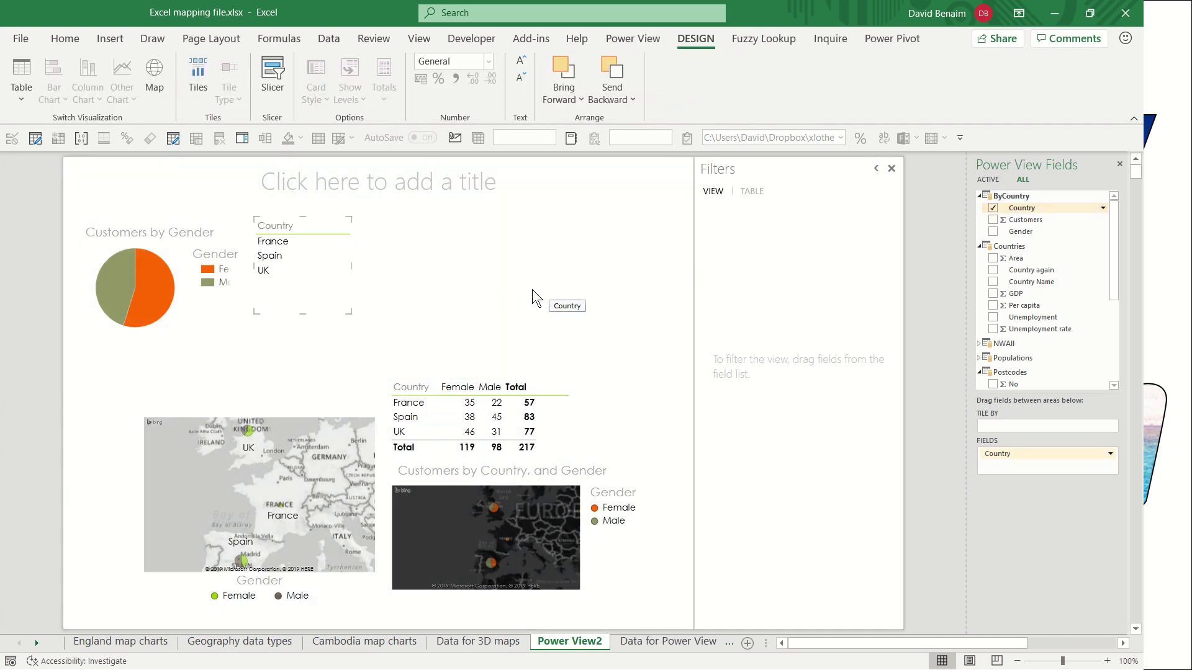
pyautogui.moveTo(585, 315); pyautogui.dragTo(583, 314)
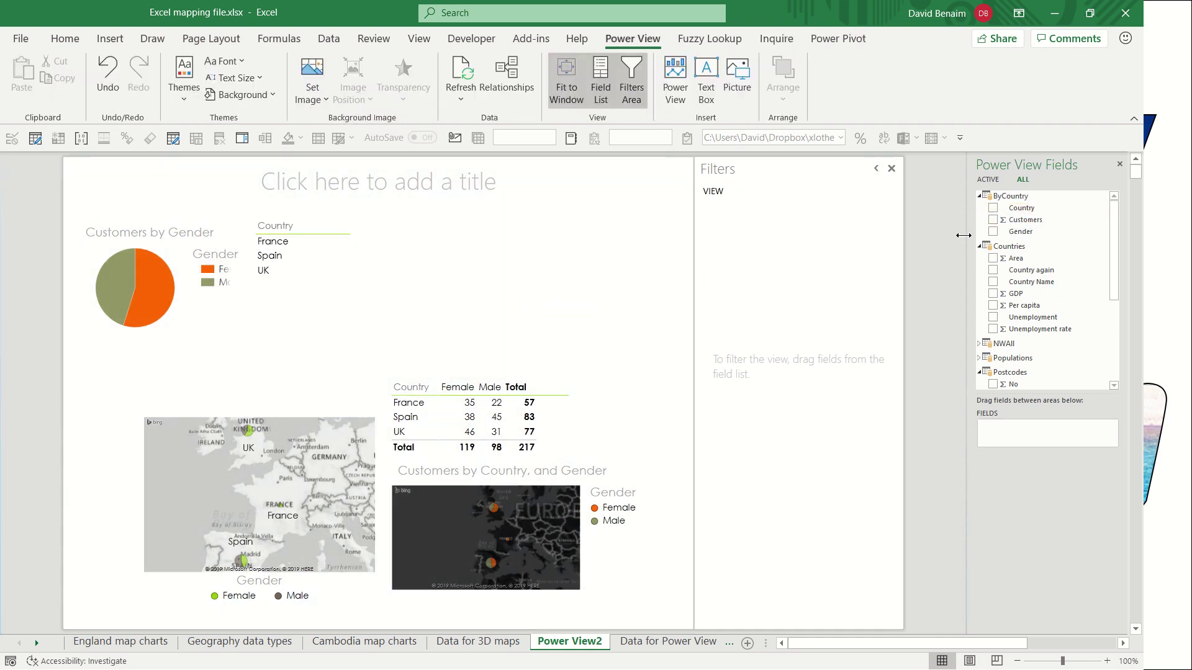
pyautogui.click(992, 209)
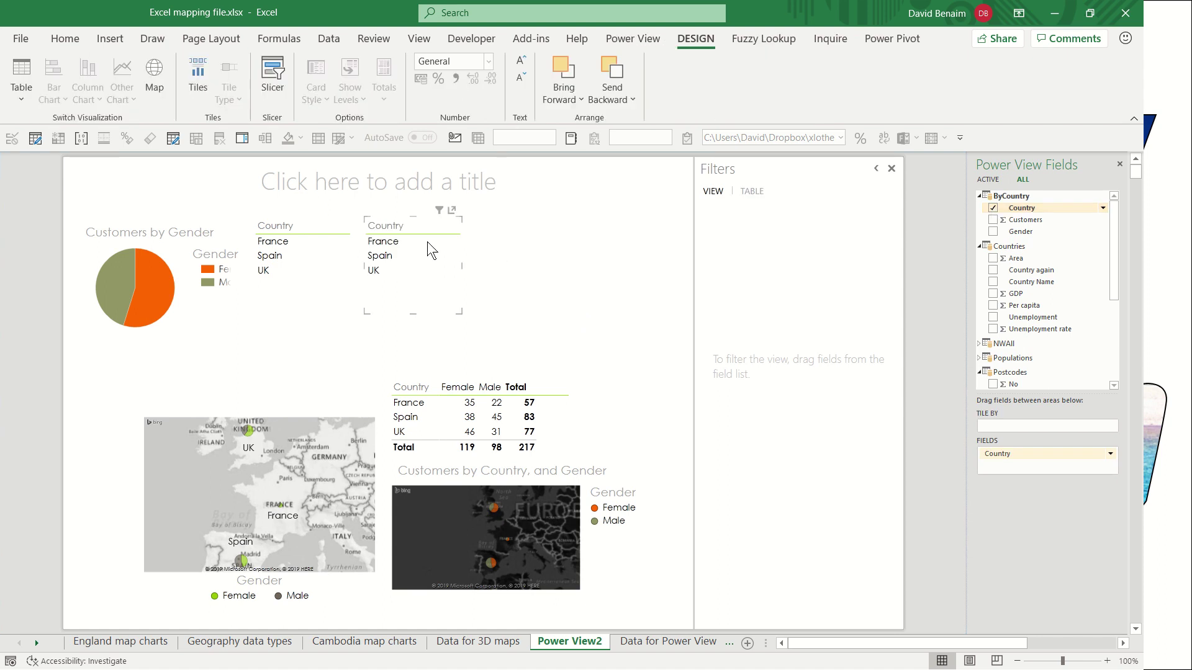